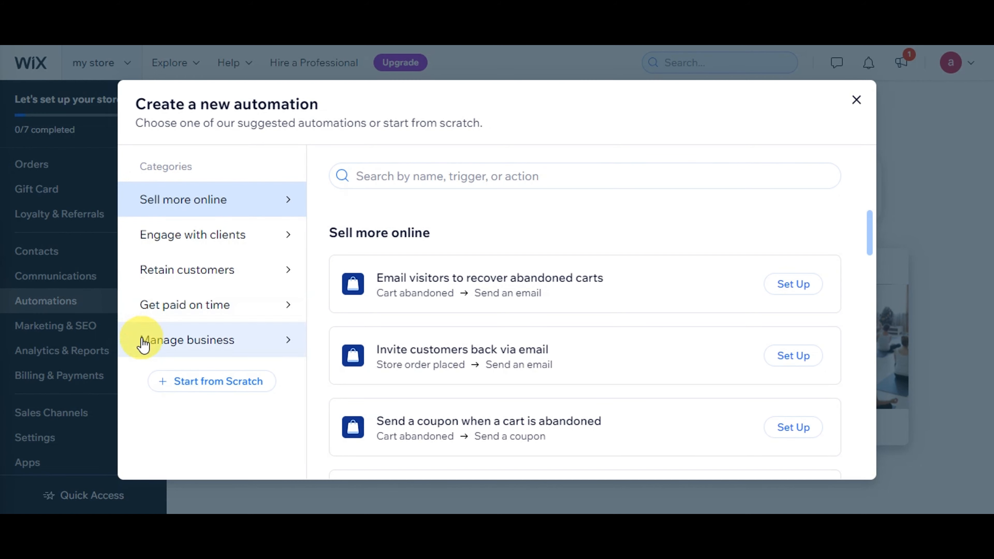
- Set up the suggested "Welcome new site members" automation from the Engage with clients category
left_click(203, 381)
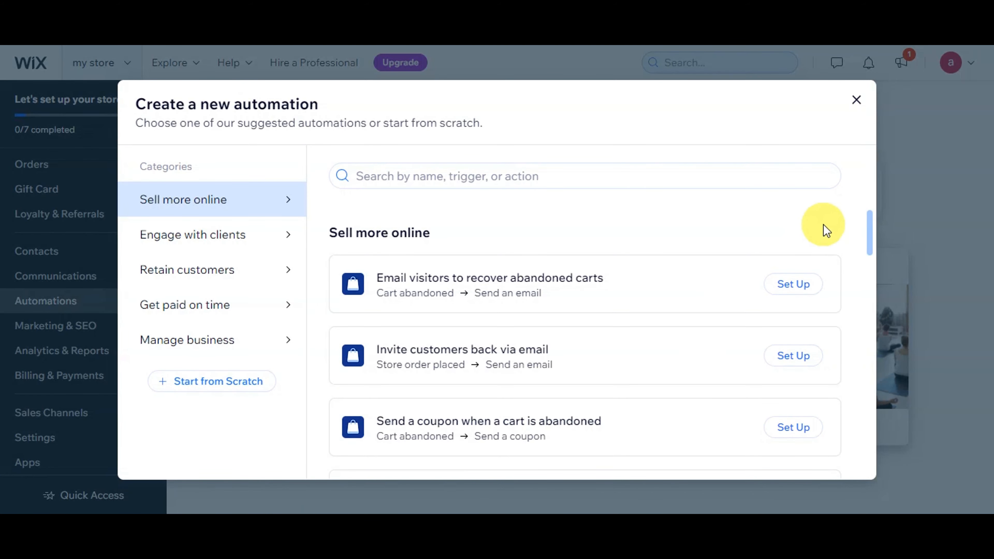
scroll(839, 222, "down", 4)
scroll(838, 222, "down", 6)
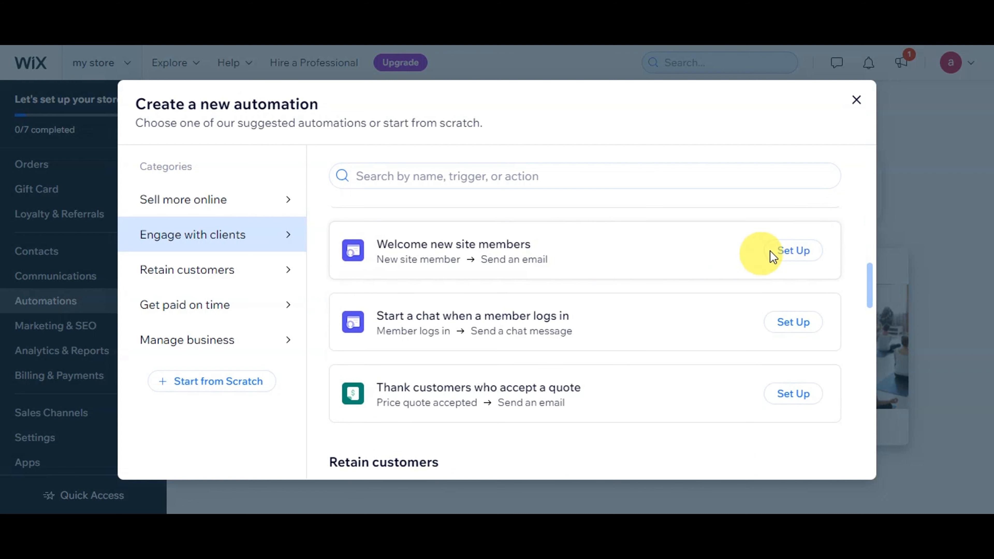
left_click(798, 251)
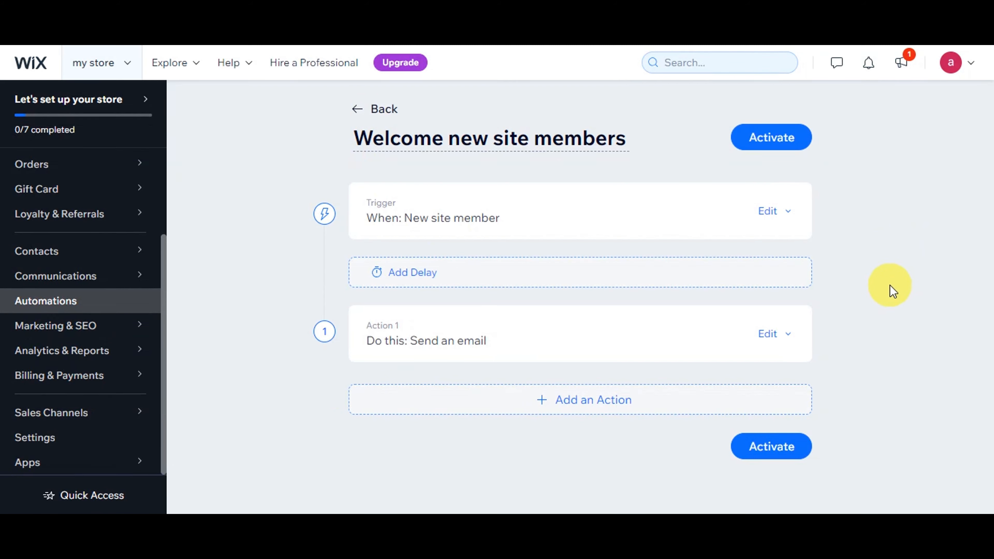
- Edit the automation's trigger and select New site member for the Site Members app
left_click(787, 224)
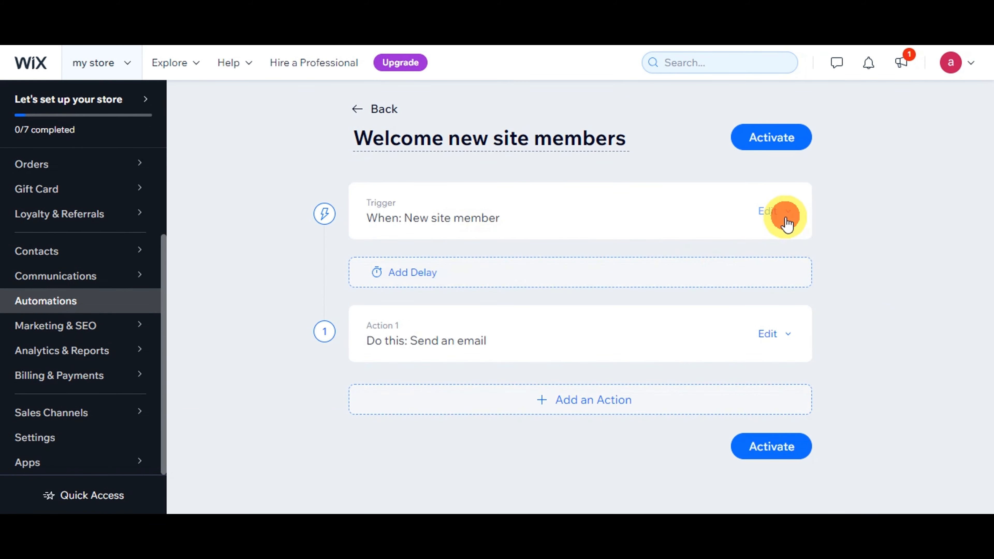
left_click(777, 218)
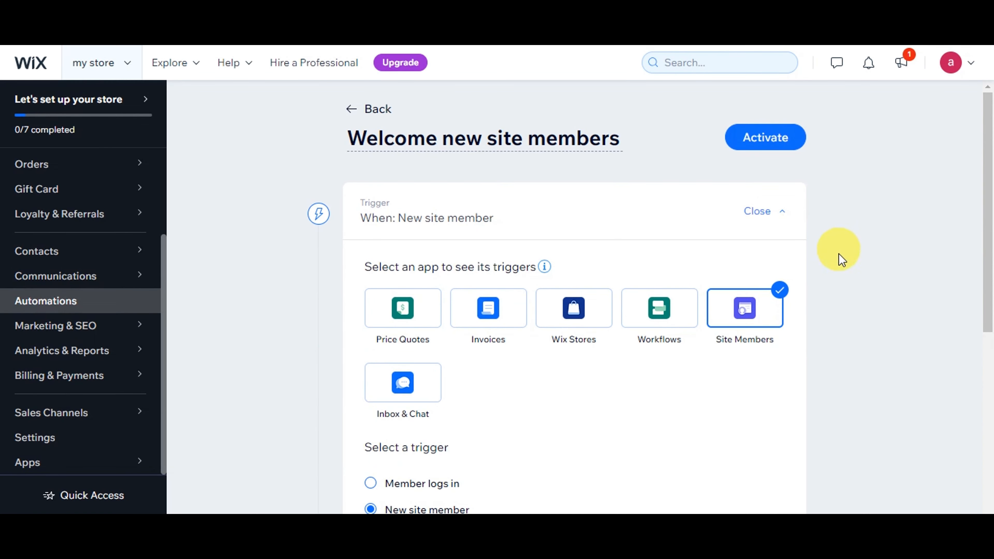
scroll(841, 259, "down", 2)
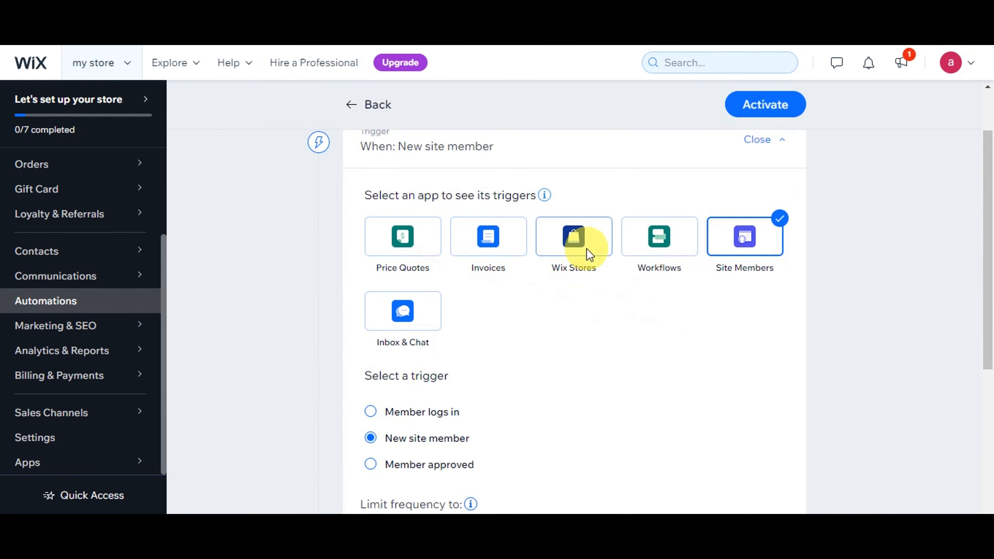
scroll(705, 322, "down", 3)
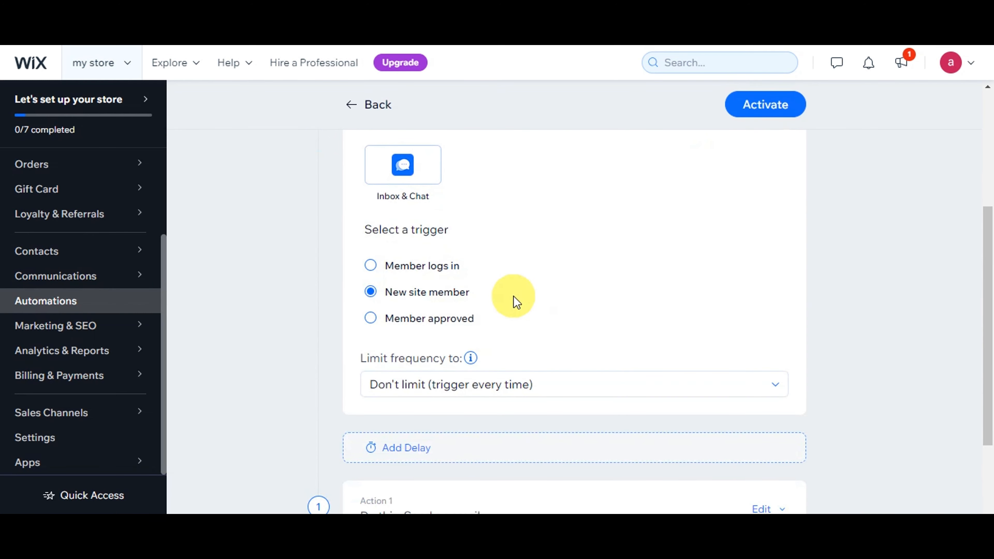
left_click(456, 266)
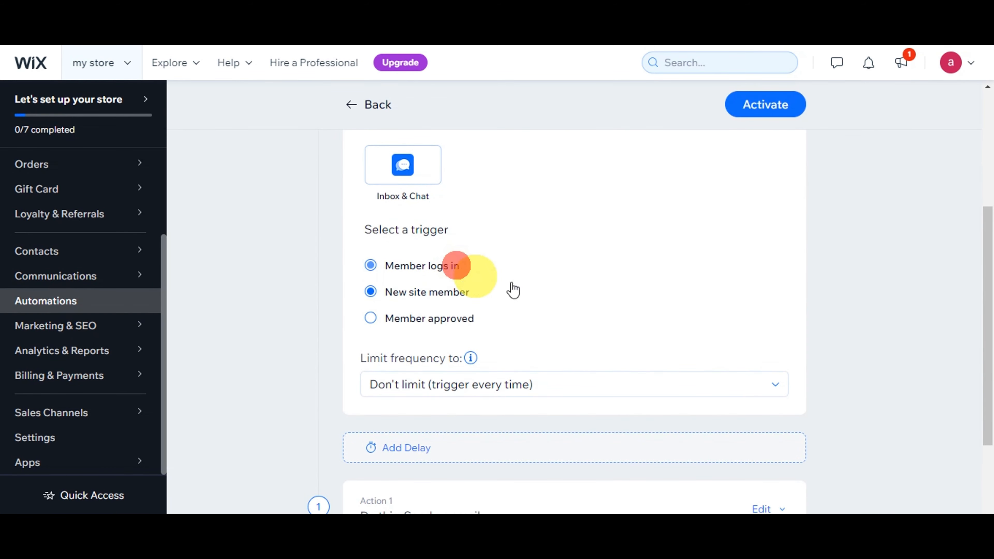
left_click(469, 295)
scroll(561, 297, "up", 3)
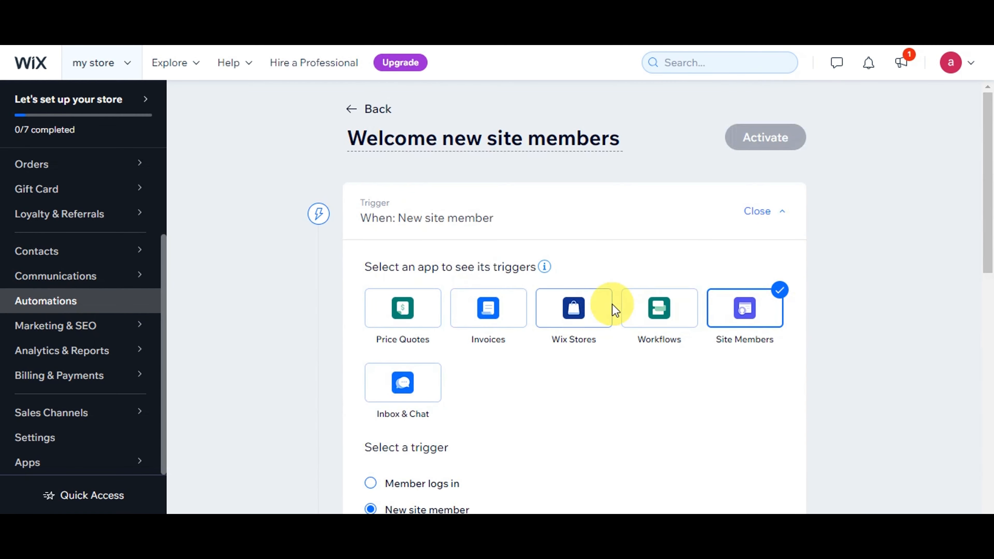
- Set the trigger's frequency limit to Don't limit (trigger every time)
scroll(585, 386, "down", 4)
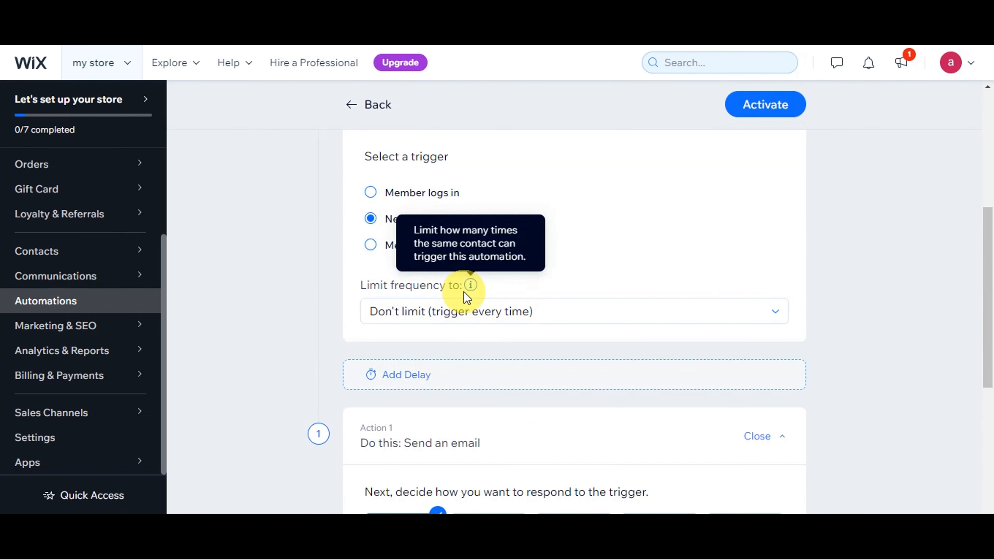
left_click(771, 314)
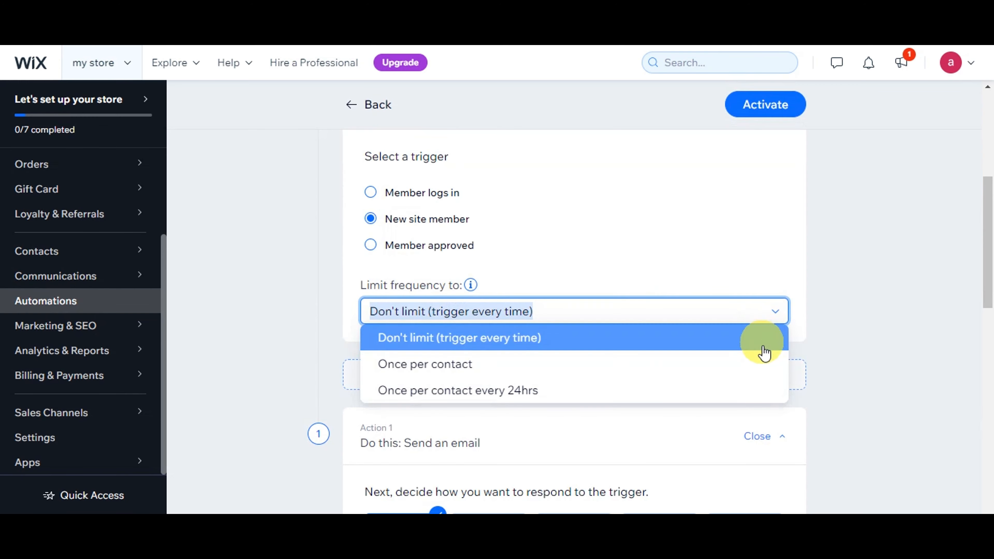
left_click(743, 350)
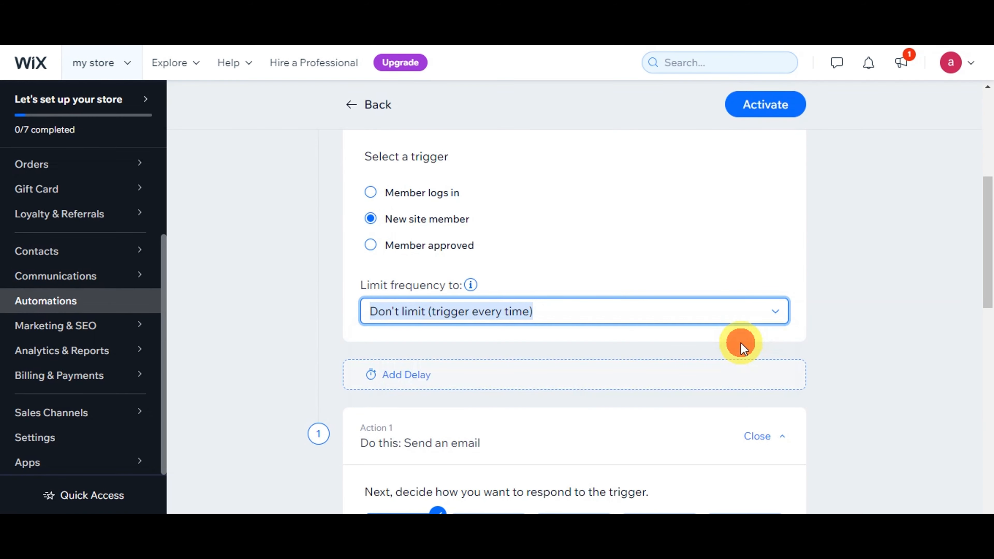
- Review the Send an email action's response options, sender details and email template
scroll(890, 284, "down", 5)
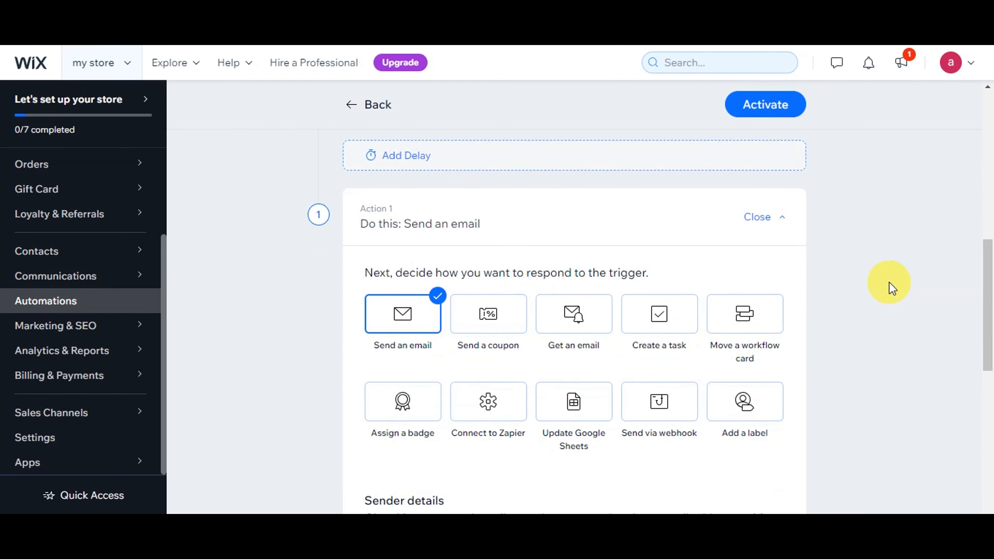
scroll(890, 286, "down", 2)
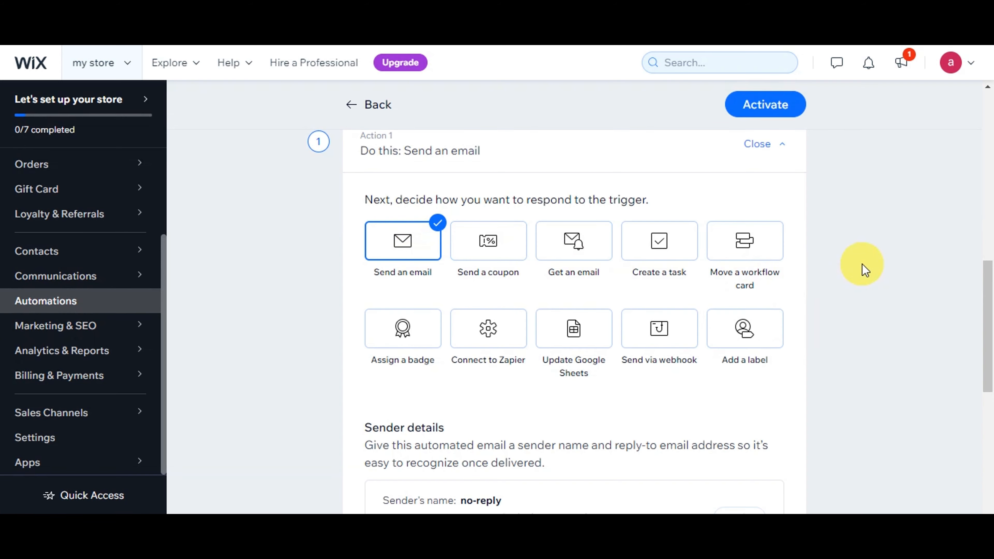
scroll(864, 268, "down", 8)
scroll(863, 269, "up", 4)
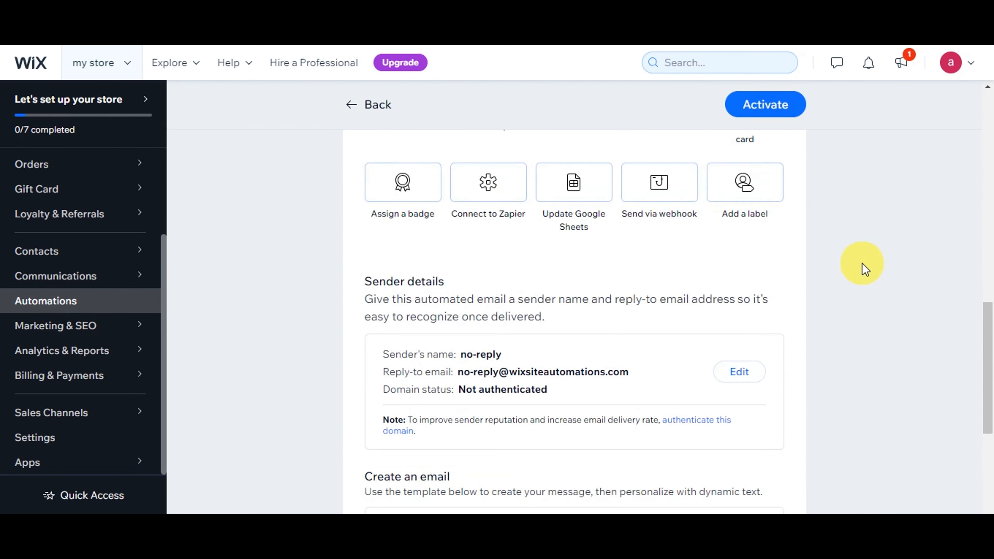
scroll(863, 268, "down", 7)
left_click(585, 297)
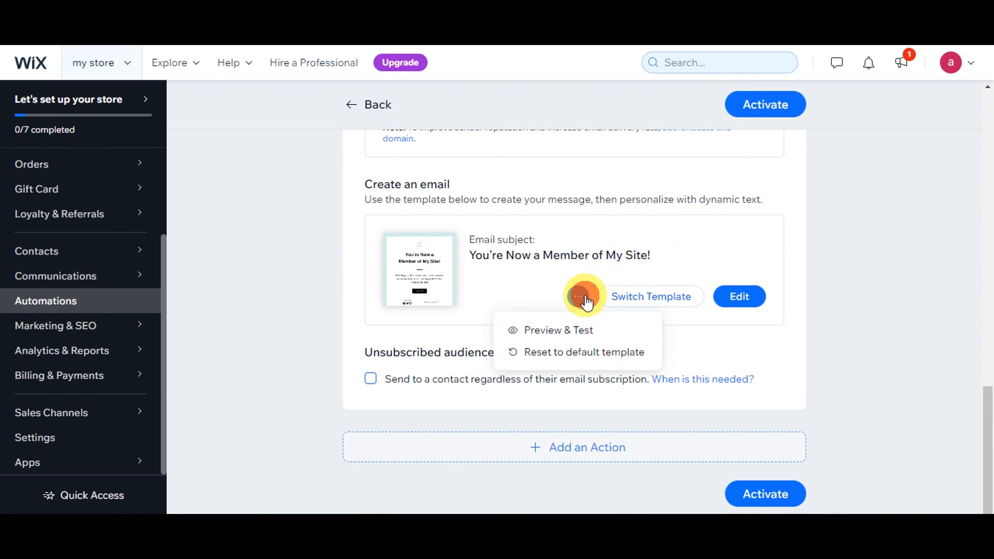
left_click(739, 296)
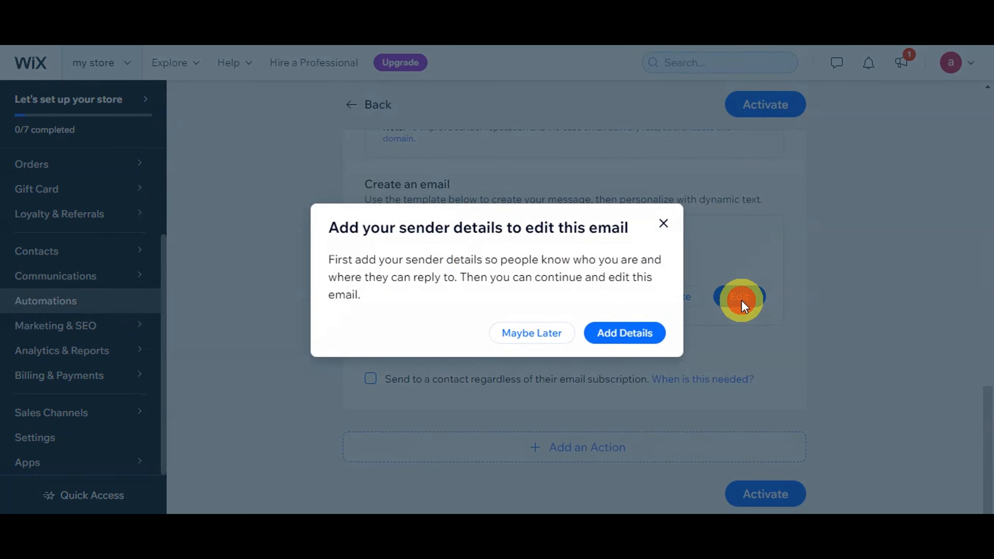
left_click(604, 334)
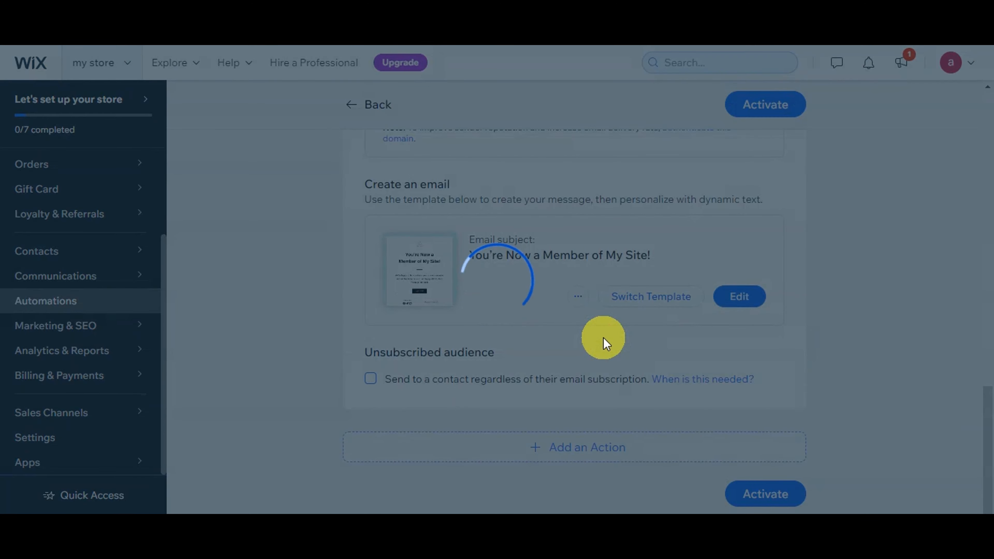
left_click(693, 204)
scroll(834, 291, "down", 1)
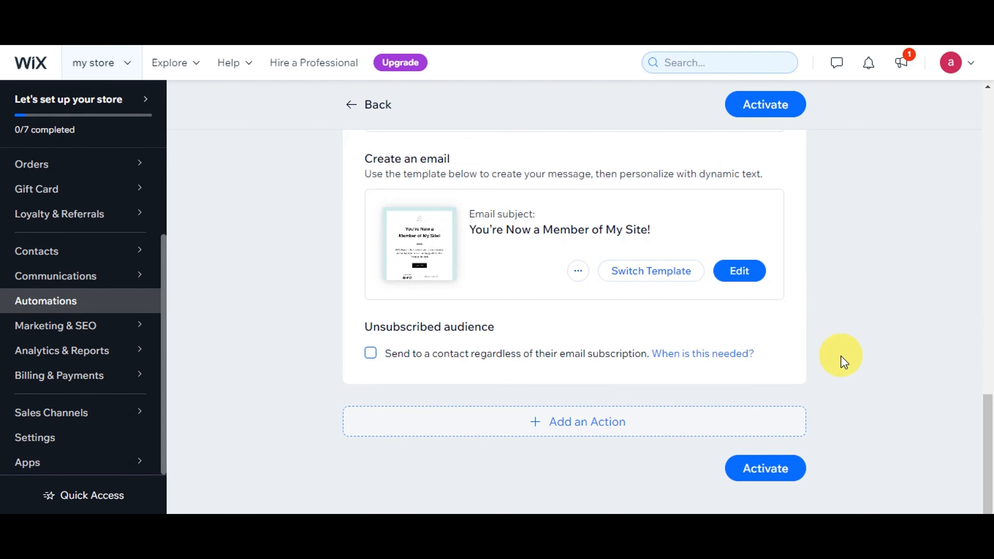
- Add a second action to the automation and delete it again
scroll(841, 362, "up", 7)
scroll(841, 363, "down", 4)
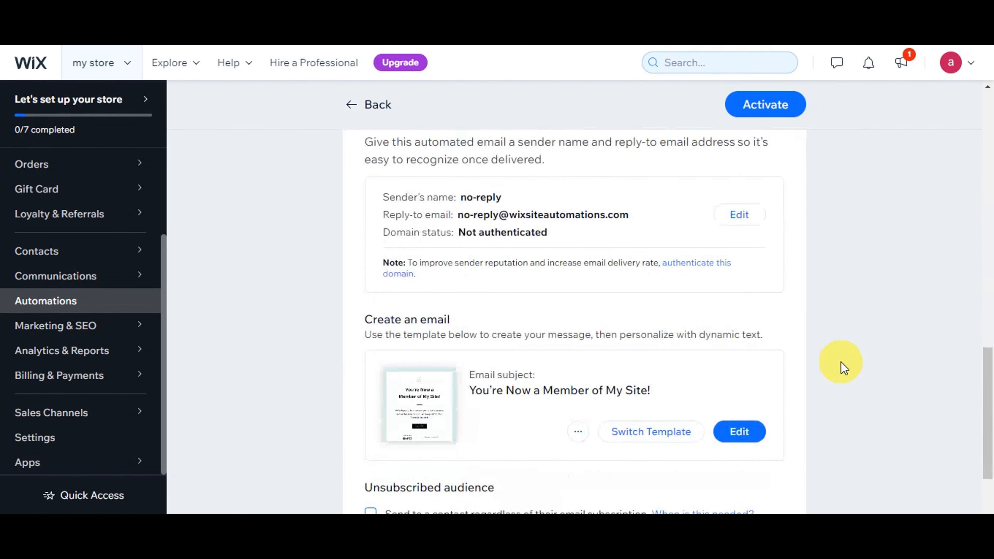
scroll(841, 362, "down", 4)
left_click(630, 422)
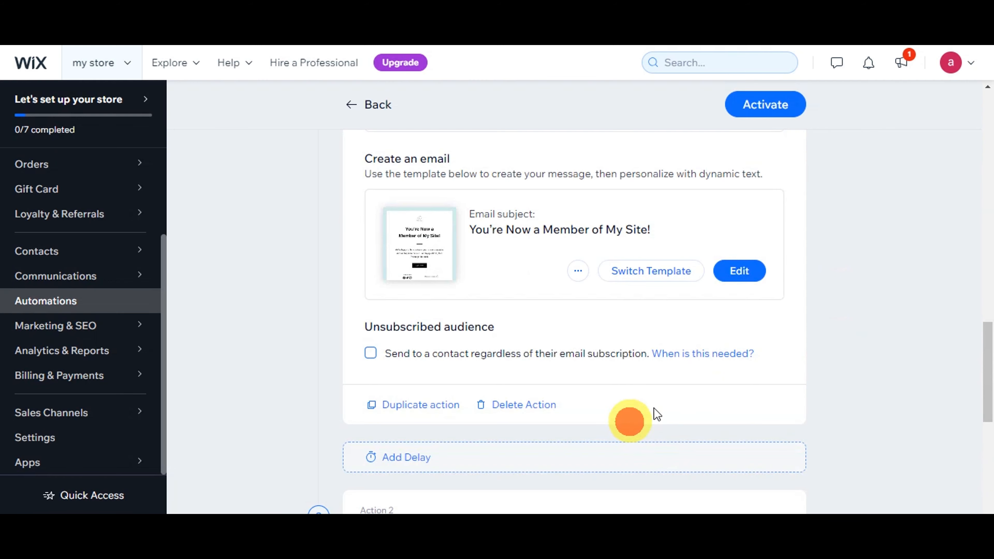
scroll(833, 304, "down", 5)
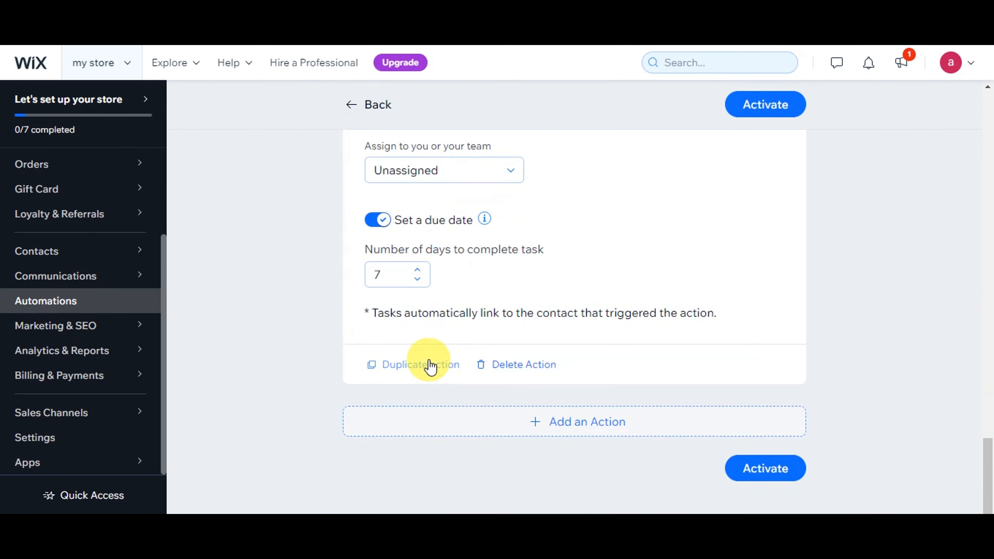
left_click(533, 366)
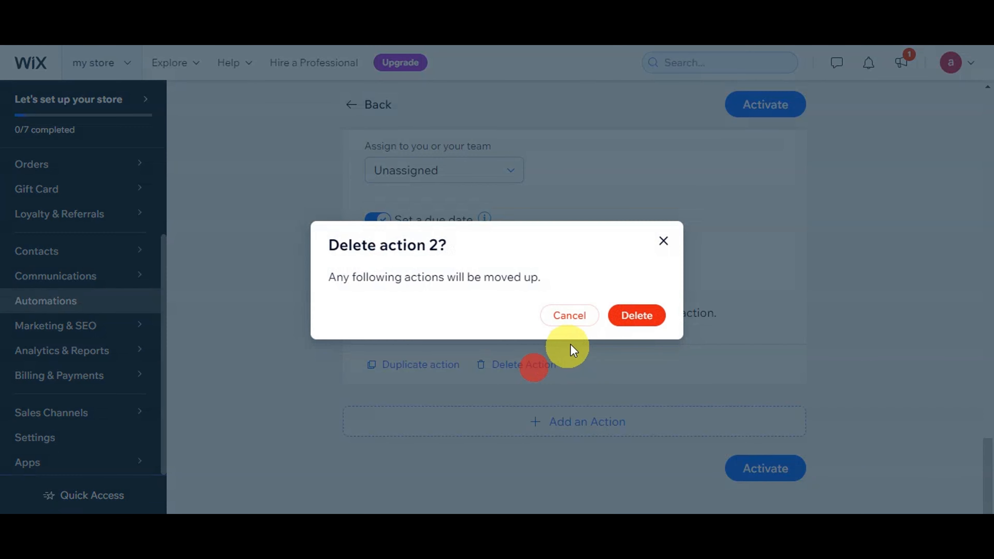
left_click(636, 316)
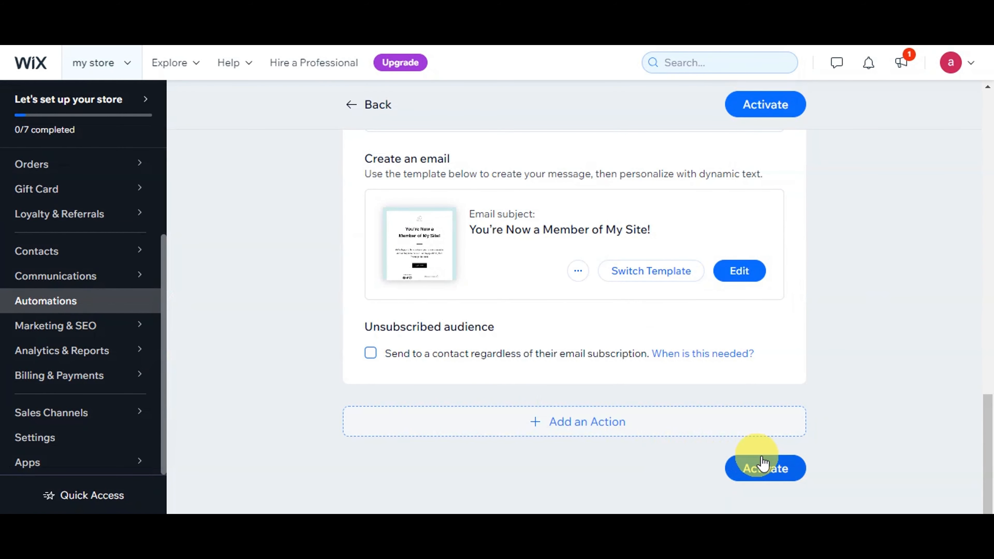
- Activate the "Welcome new site members" automation and go through the Automations overview
left_click(767, 470)
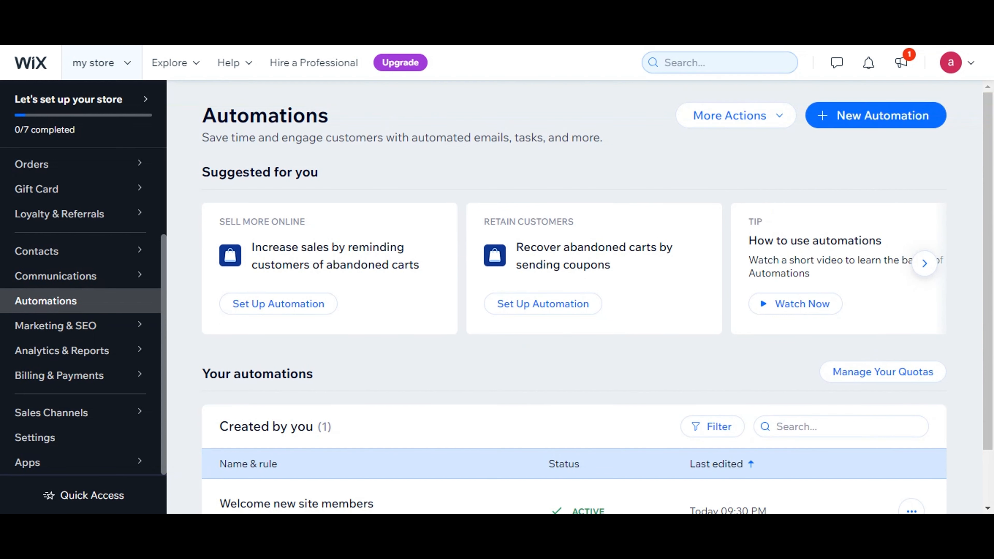
scroll(362, 437, "down", 2)
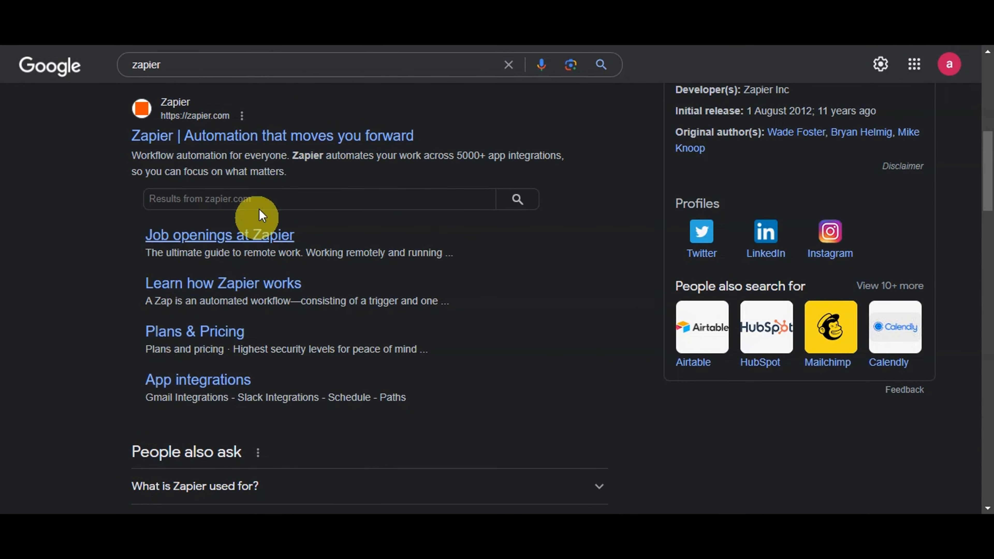
- Open the Zapier website from the Google search results and examine what its homepage offers
left_click(290, 149)
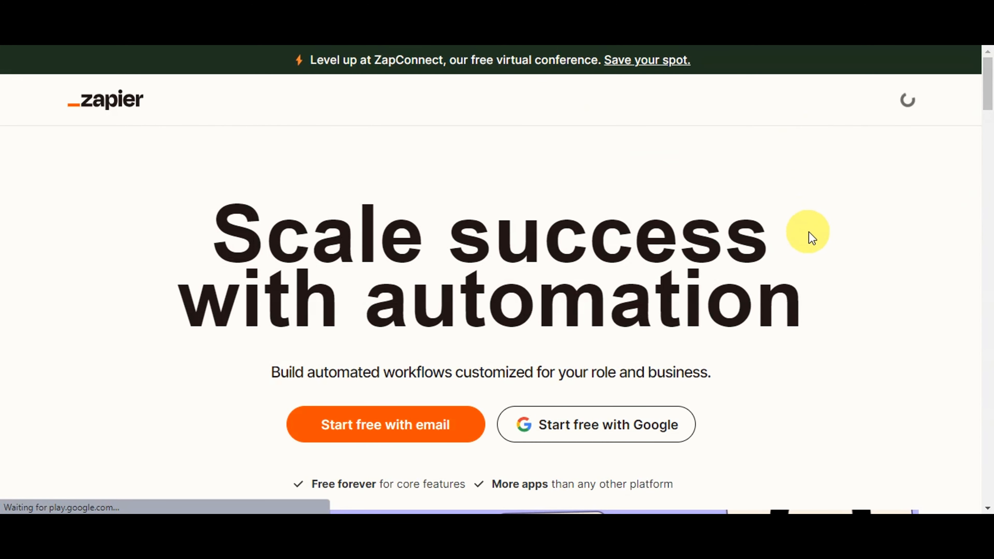
scroll(831, 221, "down", 2)
scroll(876, 217, "down", 5)
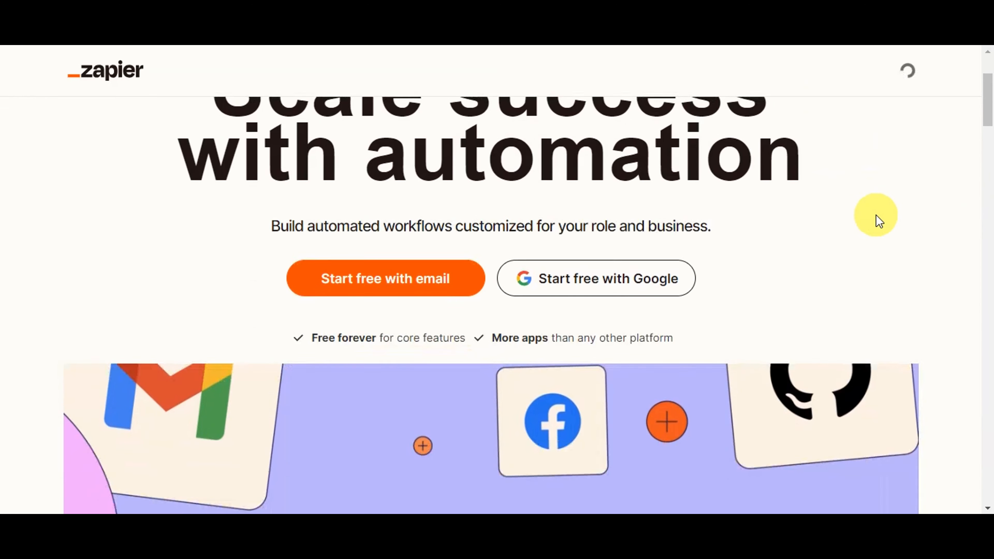
scroll(878, 222, "down", 3)
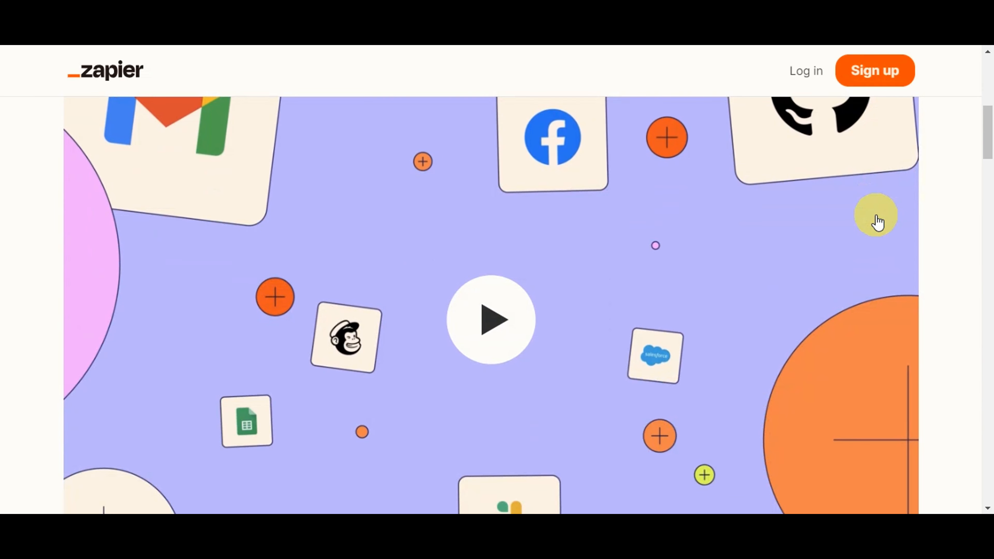
scroll(878, 222, "down", 3)
scroll(878, 221, "down", 5)
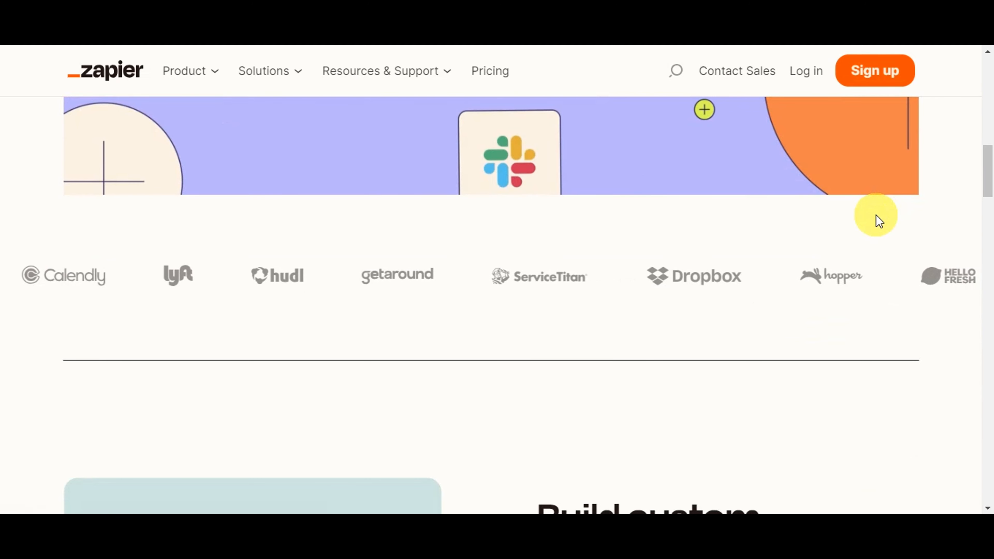
scroll(879, 221, "down", 3)
scroll(876, 215, "down", 5)
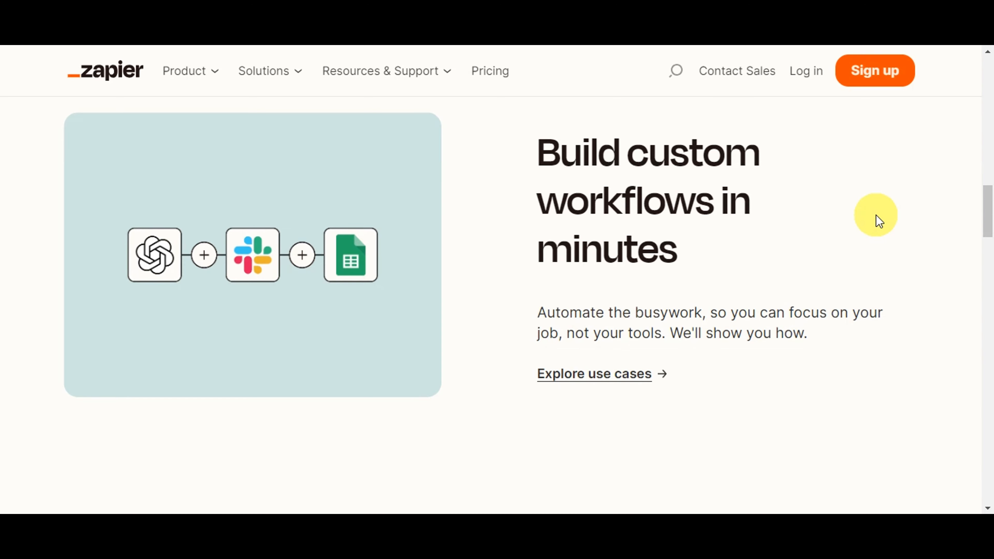
scroll(876, 215, "down", 8)
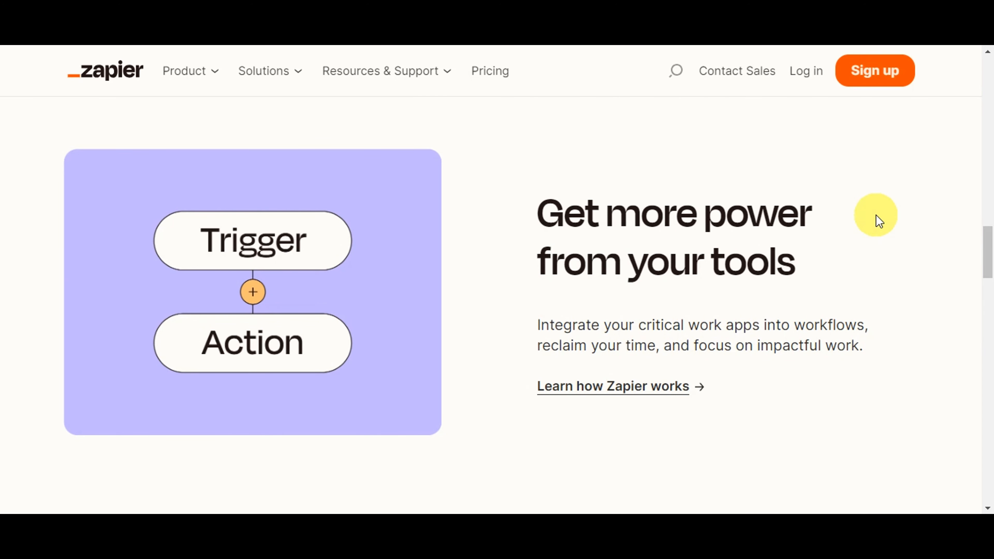
scroll(876, 215, "down", 10)
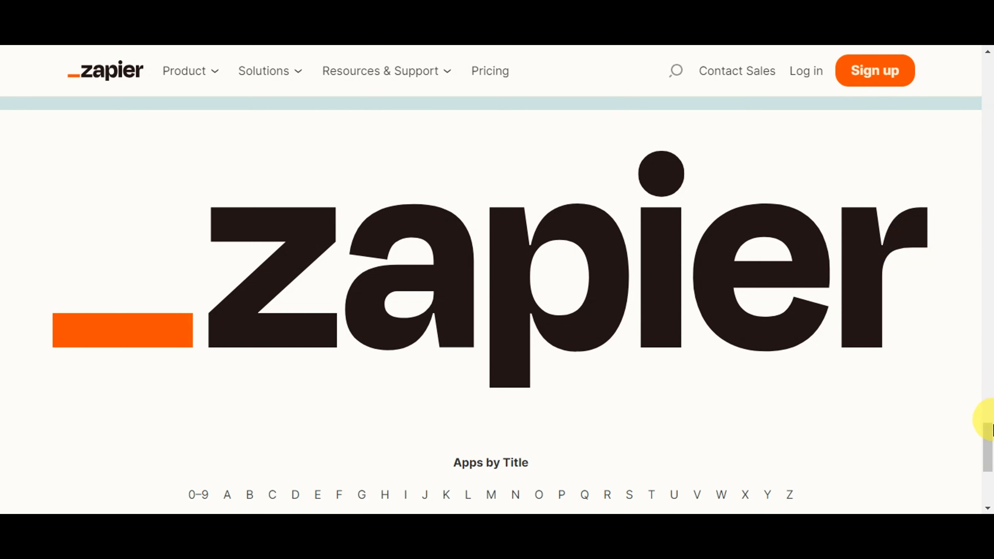
- Return to the start of the Zapier homepage and begin a free account with Google
left_click_drag(989, 436, 971, 61)
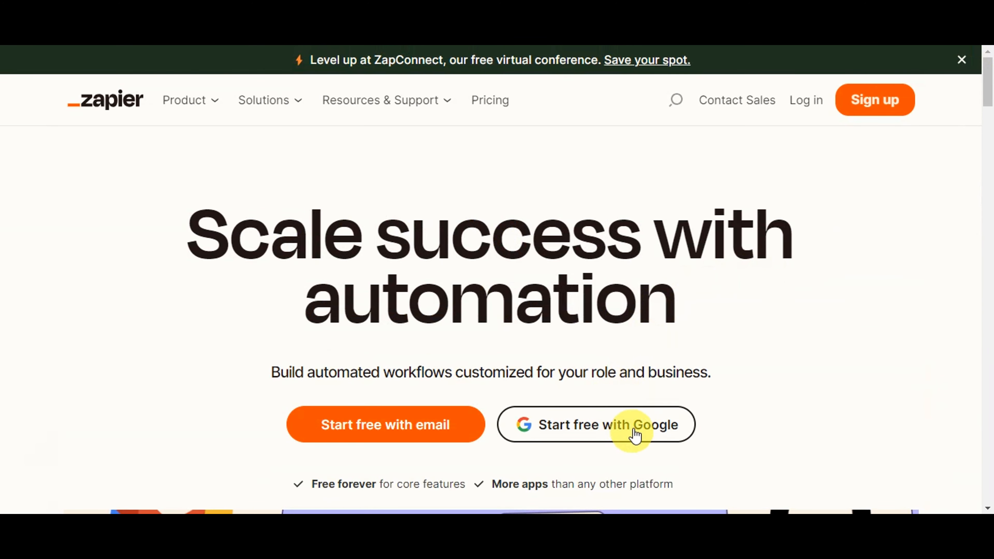
left_click(553, 435)
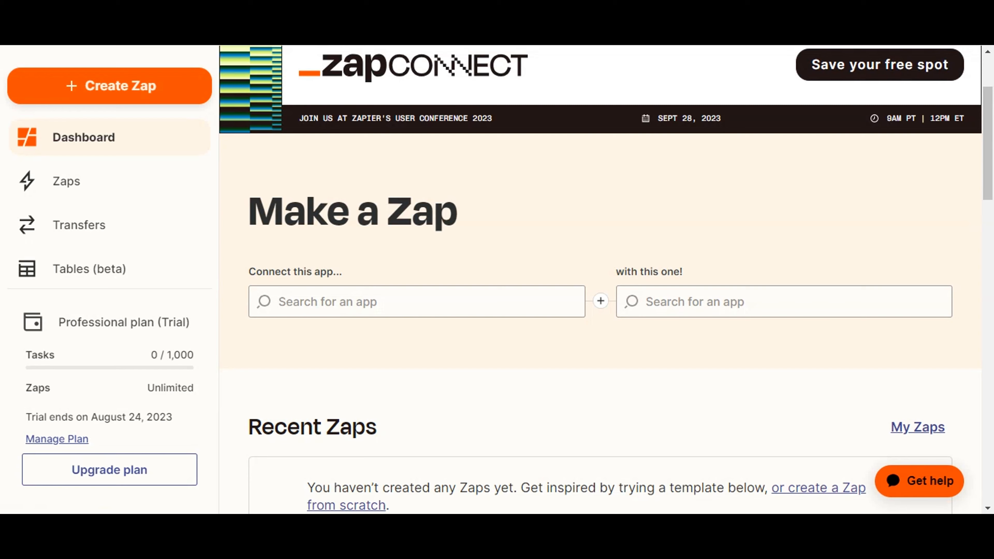
- Try to pair Wix Automations with Shopify in the dashboard's Make a Zap form
left_click(352, 300)
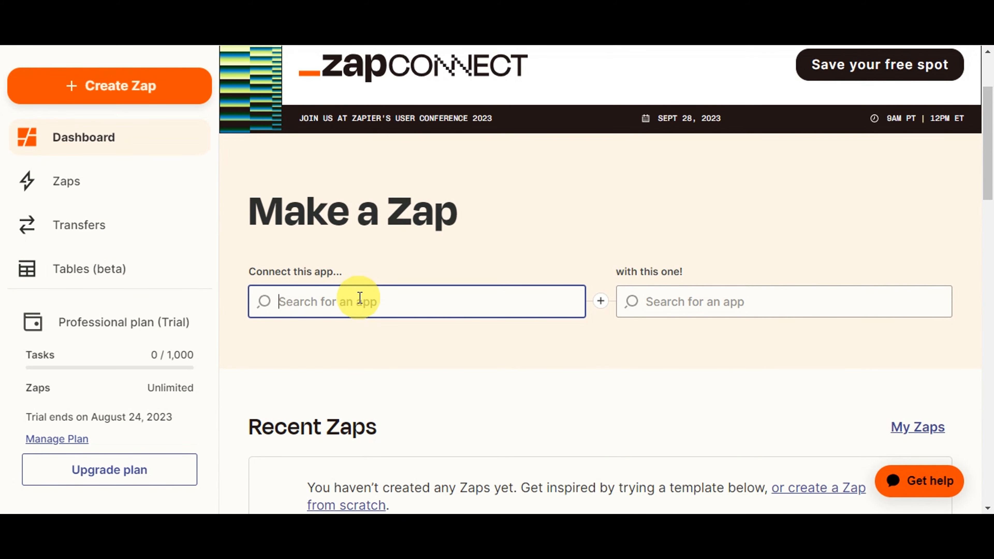
type("wix aut")
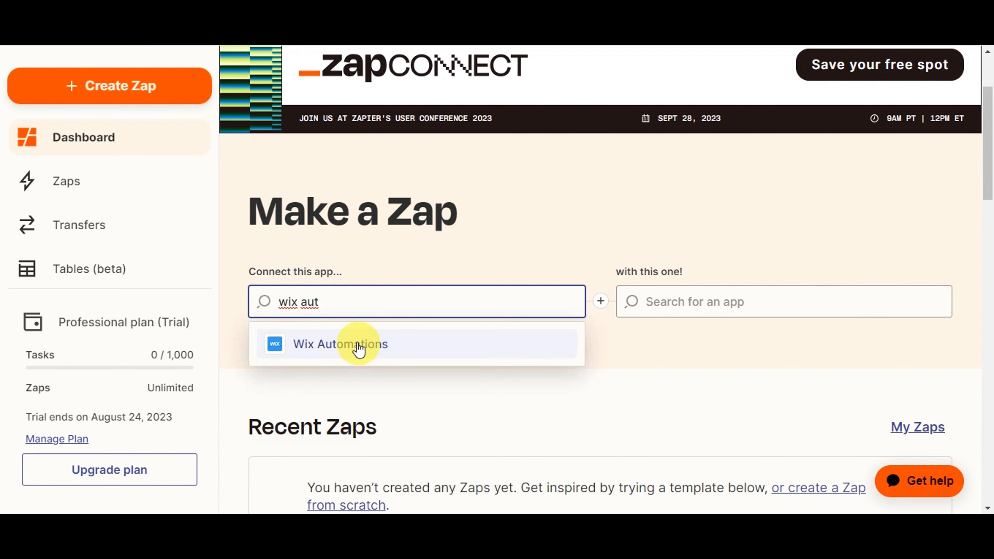
left_click(368, 344)
left_click(700, 301)
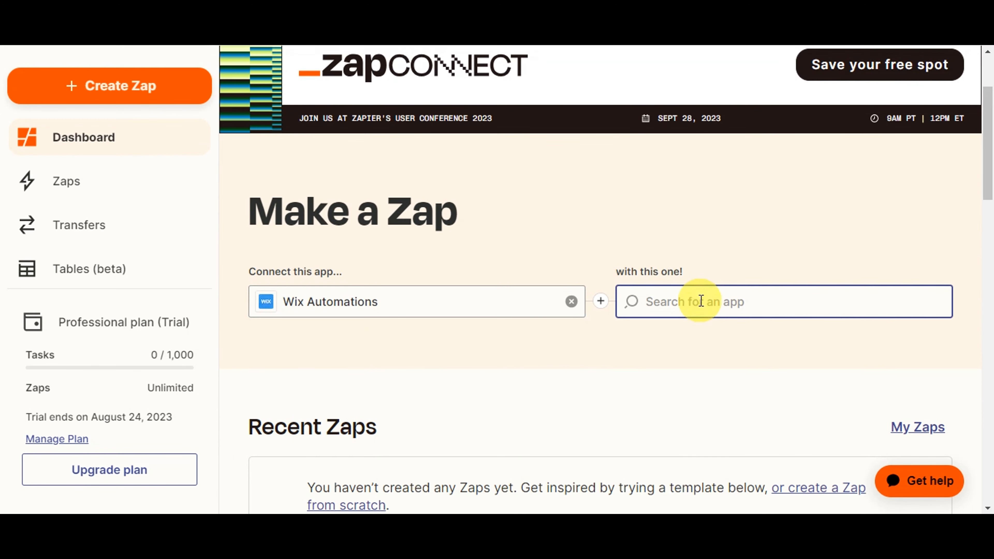
type("shopi")
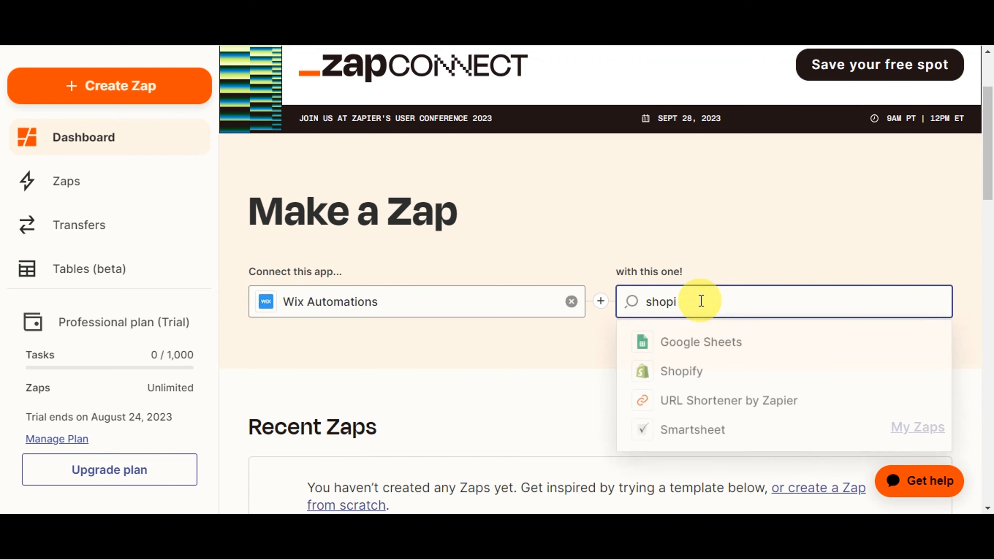
left_click(691, 345)
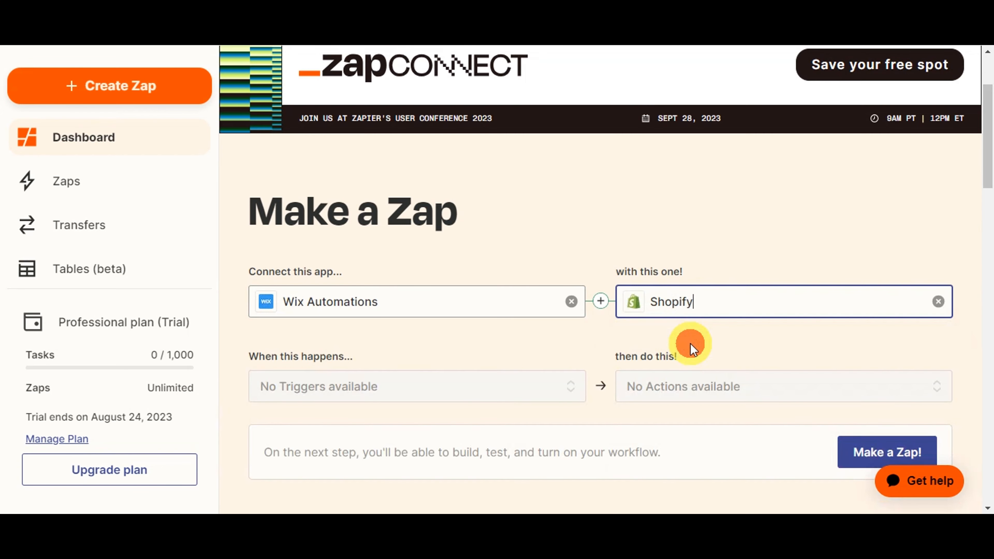
- Create a new Zap and choose Wix Automations as the app for its trigger
left_click(146, 94)
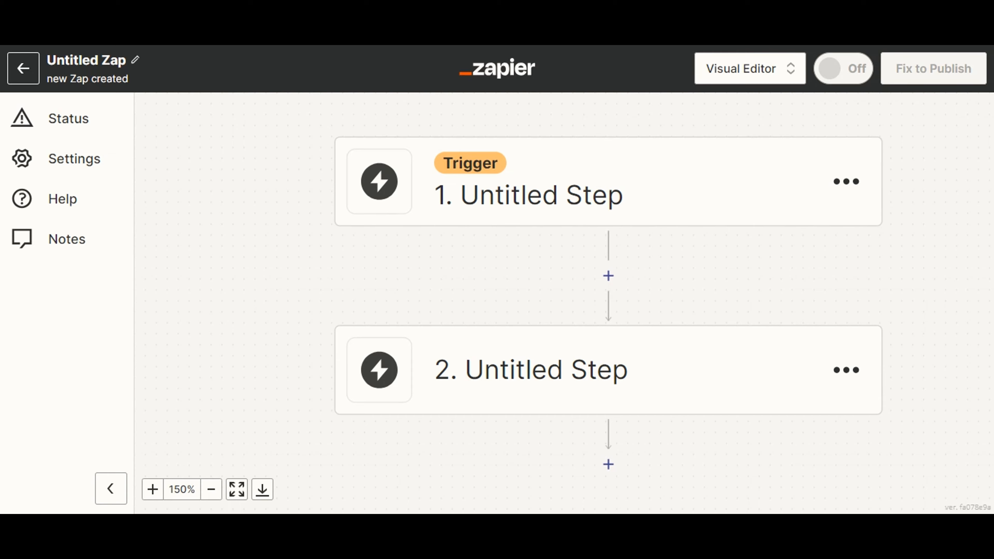
left_click(528, 190)
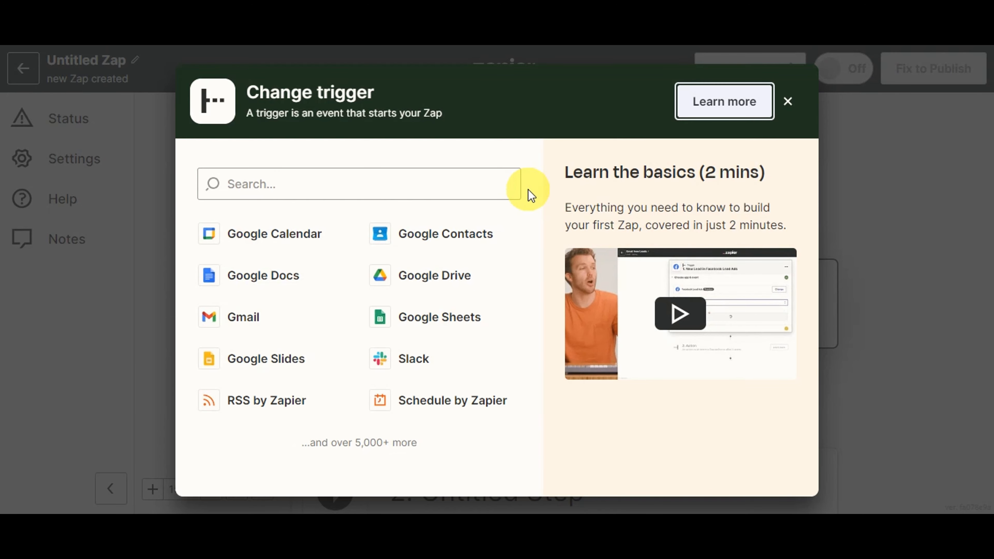
left_click(262, 176)
type("wix ")
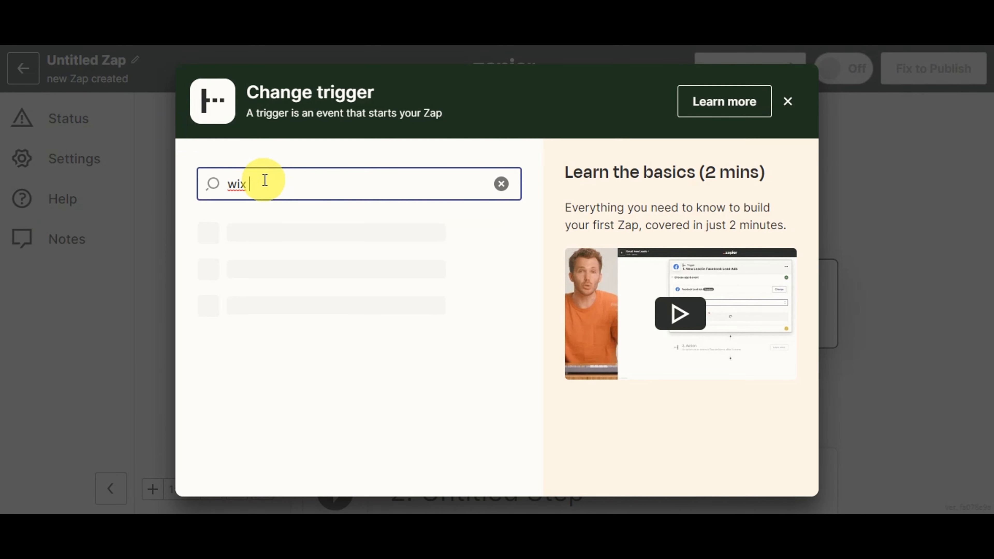
type("aut")
left_click(295, 248)
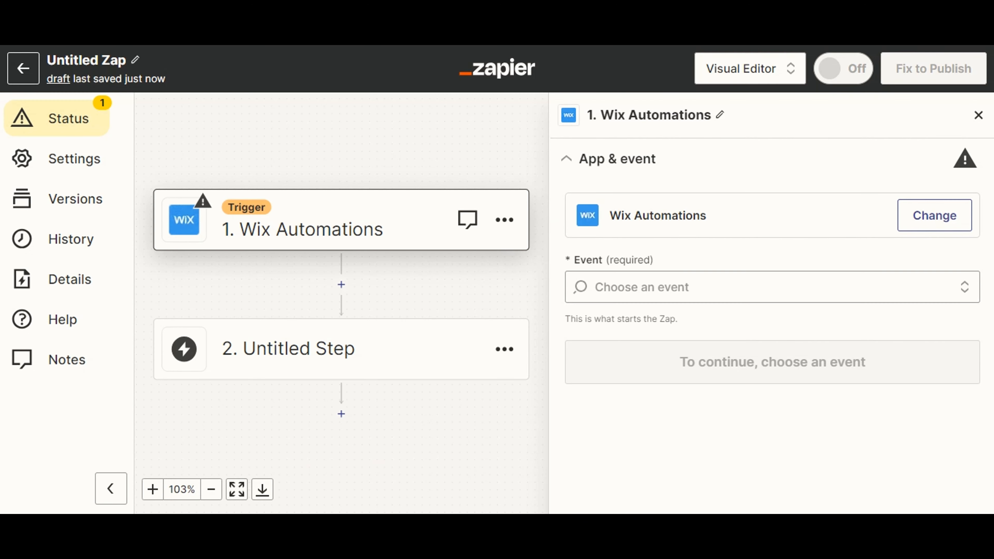
- Add a third step at the end of the Zap and choose Shopify as its action app
left_click(341, 415)
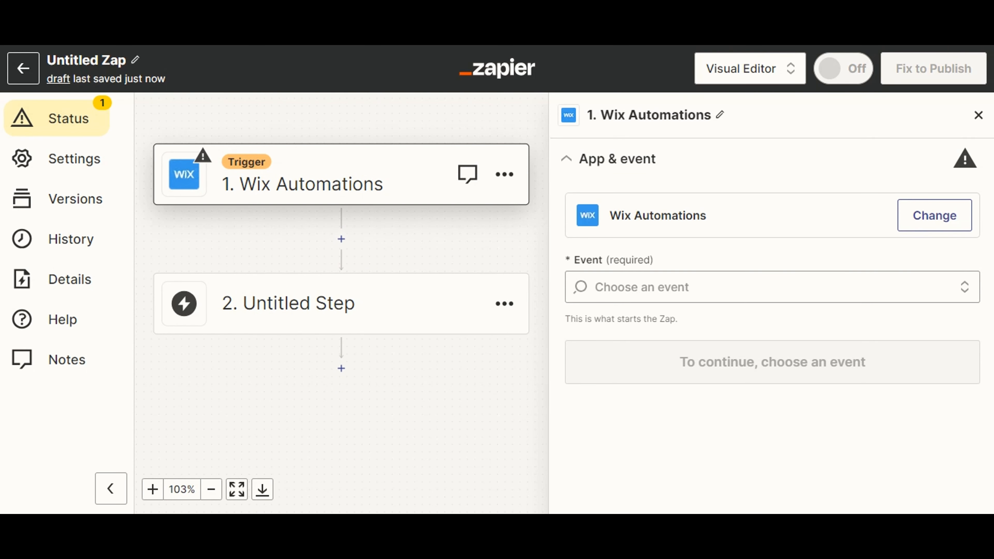
left_click(340, 370)
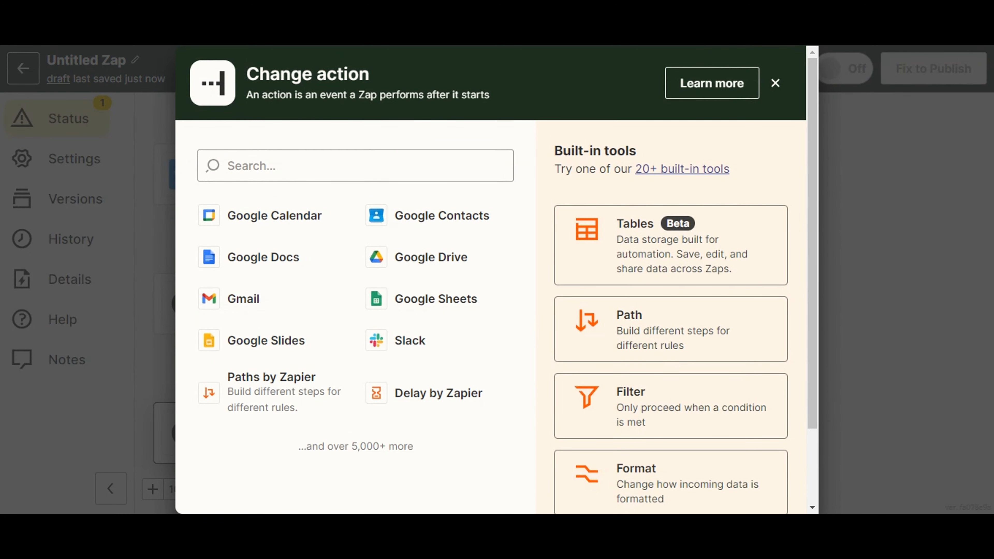
left_click(271, 166)
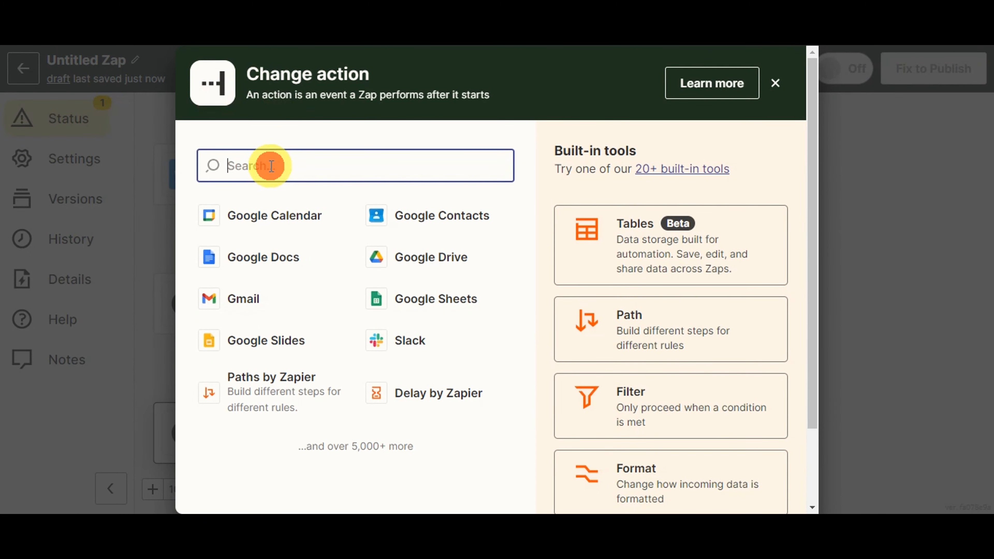
type("shopify")
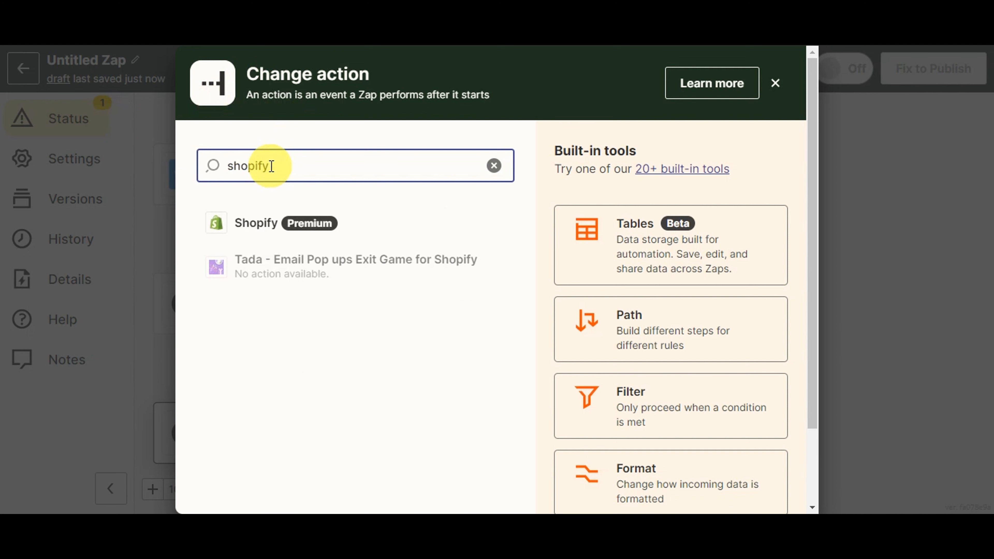
left_click(243, 243)
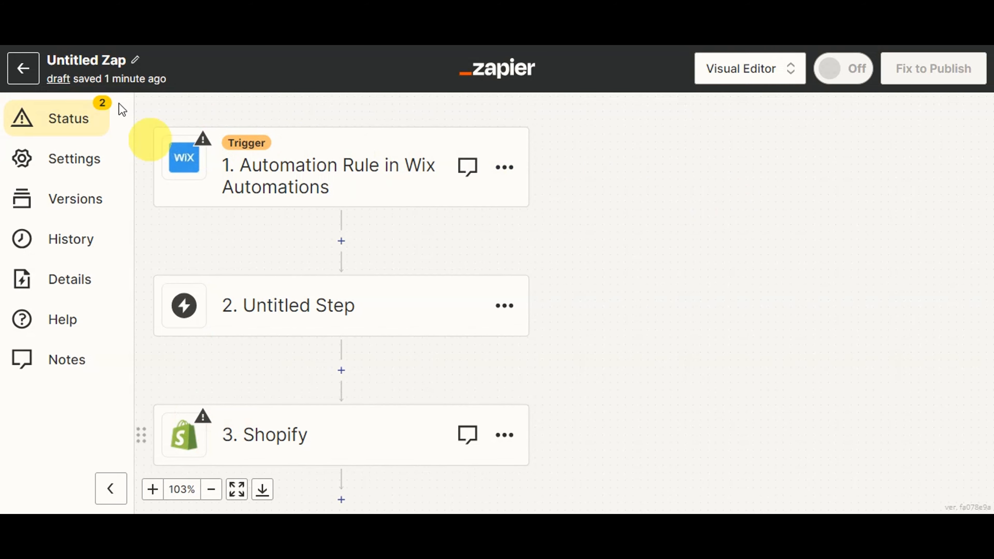
- Open the Wix trigger from its pending test issue in the status list and confirm the Automation Rule event and the my store account
left_click(76, 122)
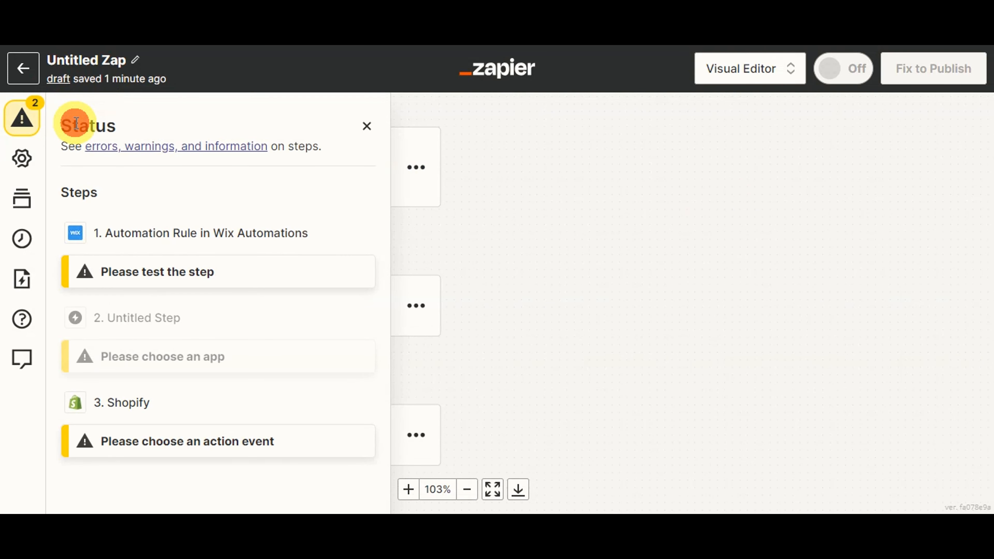
left_click(173, 275)
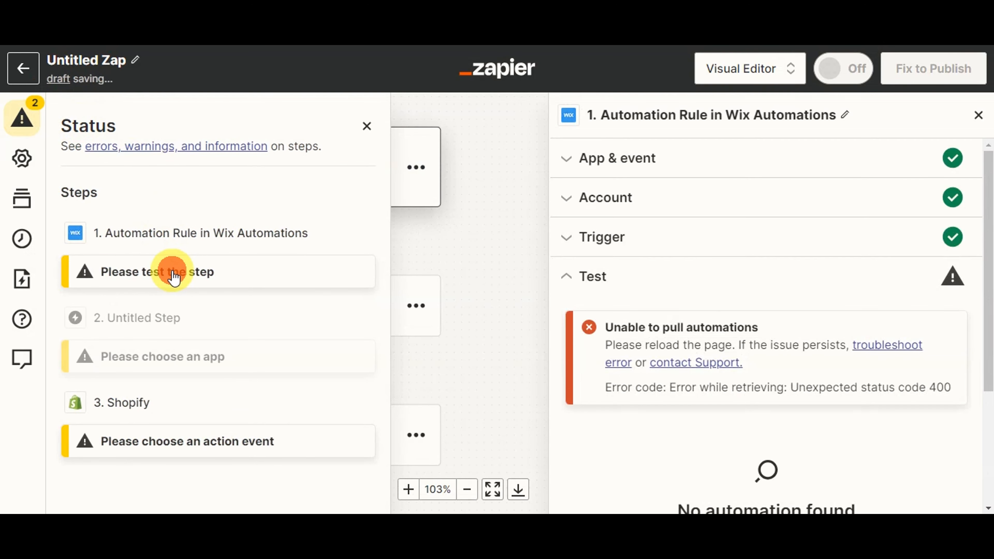
left_click(586, 236)
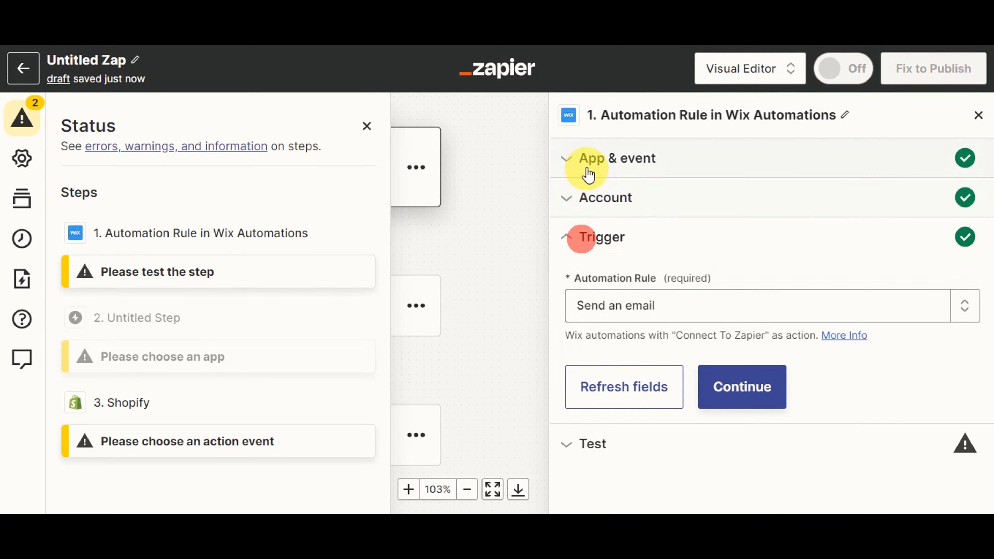
left_click(586, 159)
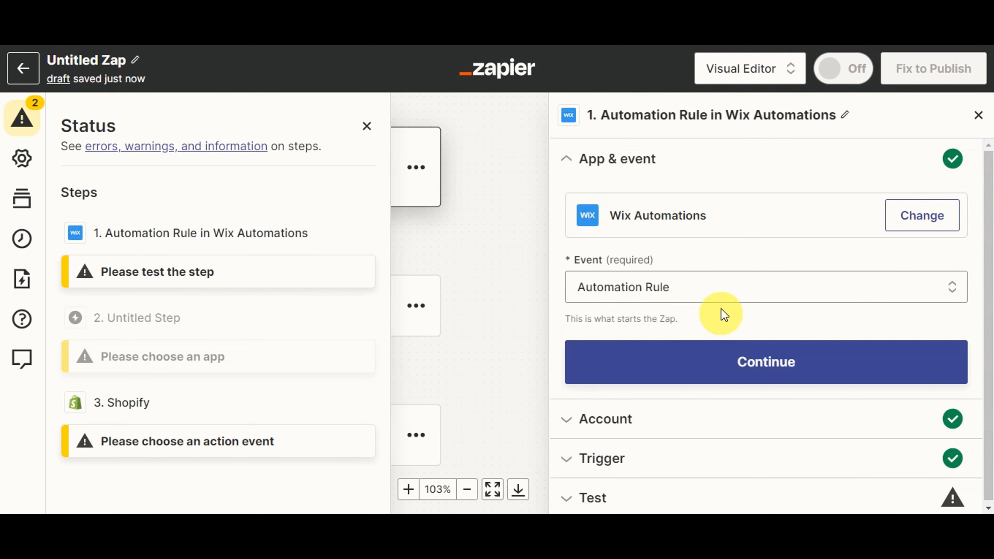
left_click(735, 354)
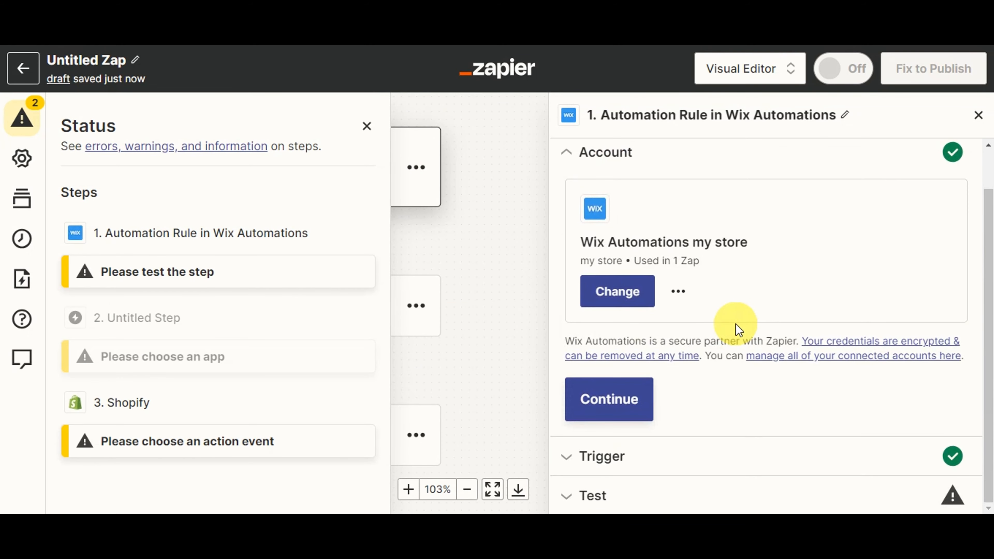
left_click(617, 403)
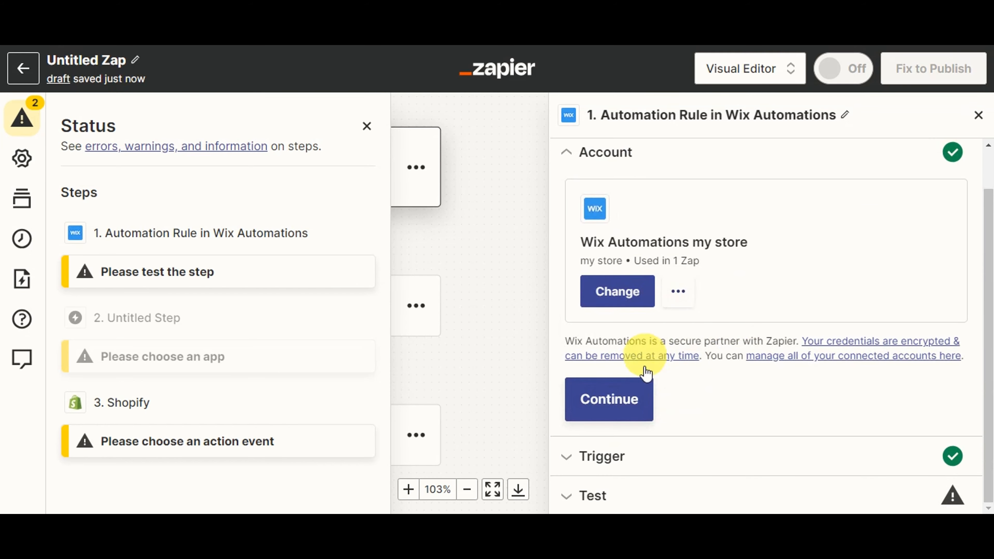
left_click(625, 415)
- Enter "Send an email" as a custom value for the trigger's required Automation Rule
left_click(656, 314)
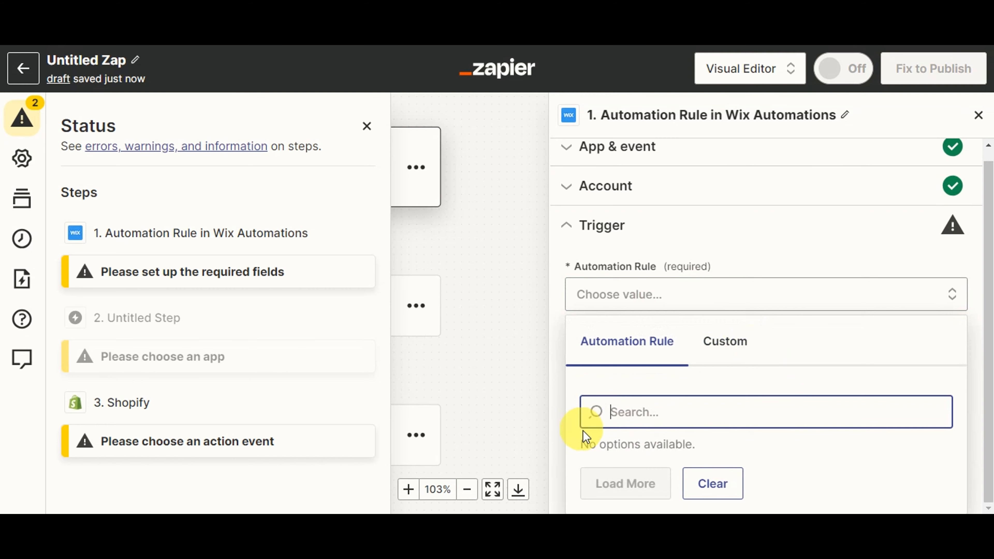
left_click(720, 344)
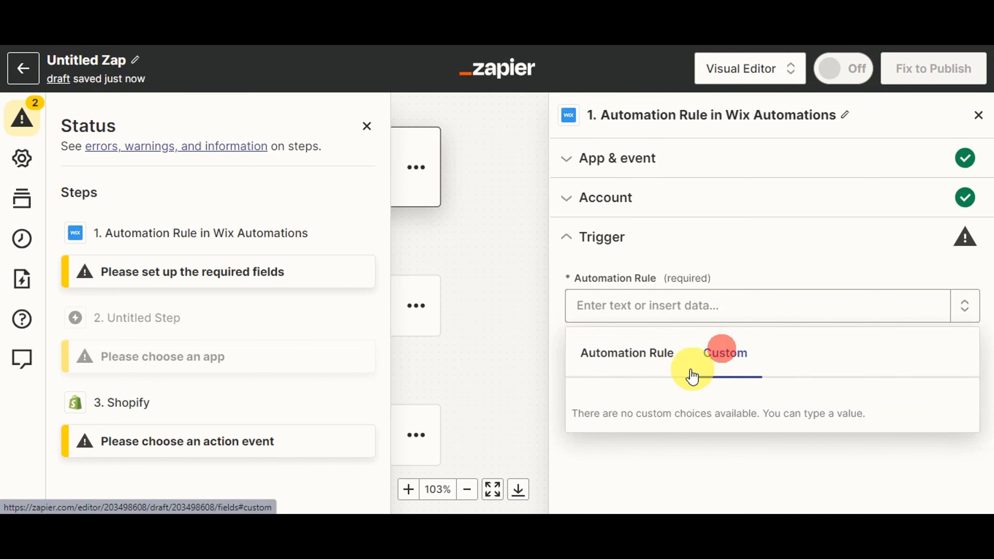
left_click(676, 298)
type("Send an email")
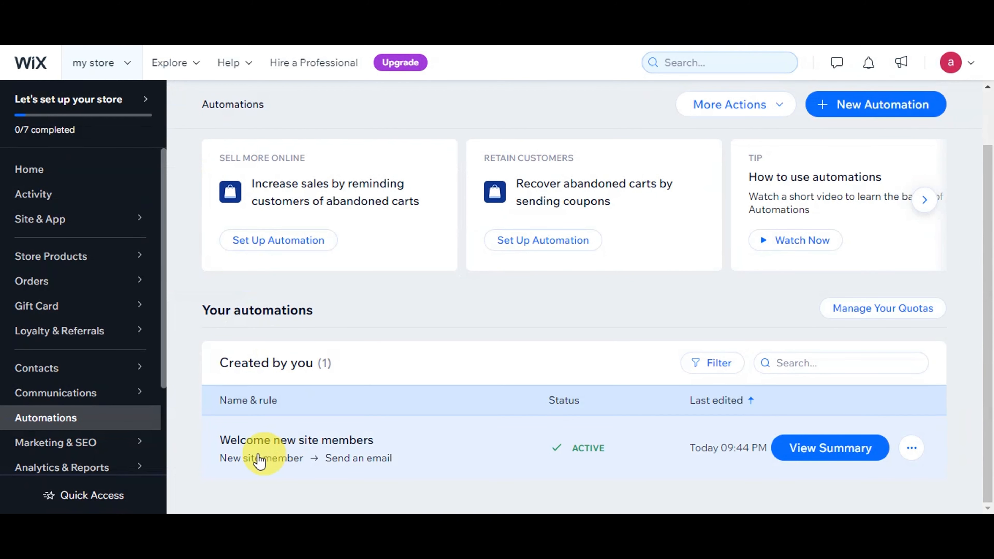
- Copy the text "New site member" from the automation listed in Wix, and continue to the trigger test in Zapier
left_click_drag(255, 466, 305, 469)
right_click(268, 464)
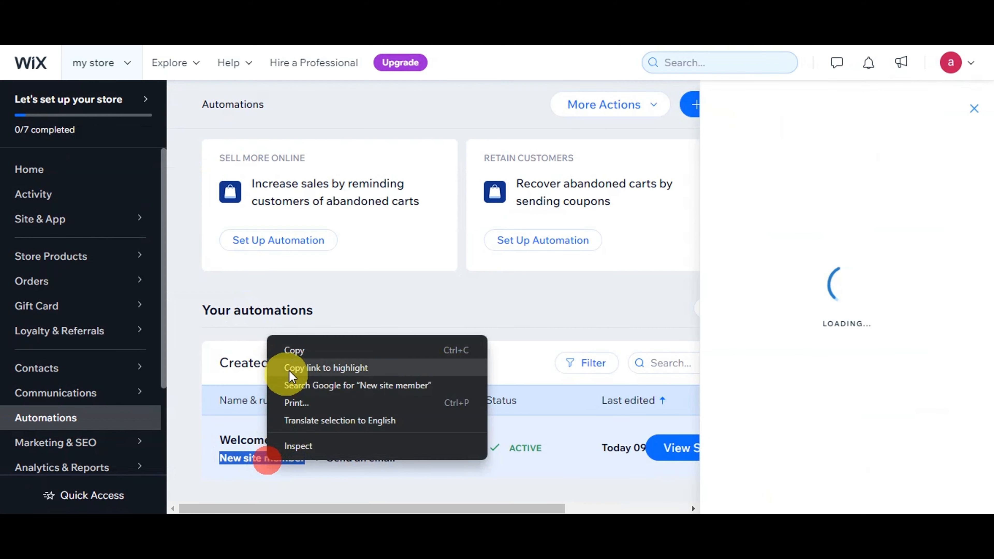
left_click(300, 350)
left_click(675, 454)
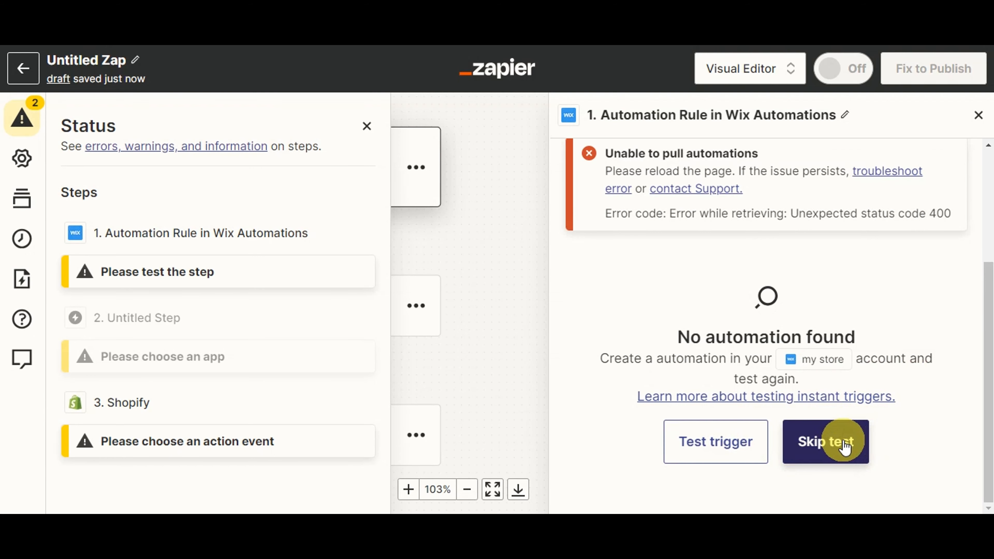
- Skip the trigger test and continue past it, dismissing the action choice for the untitled second step
scroll(939, 243, "up", 2)
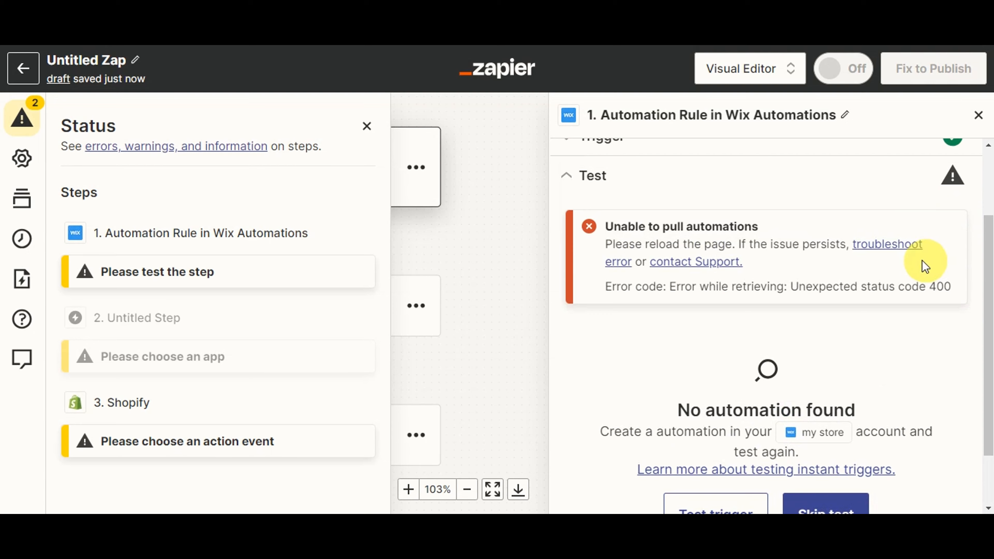
scroll(926, 262, "down", 2)
left_click(854, 440)
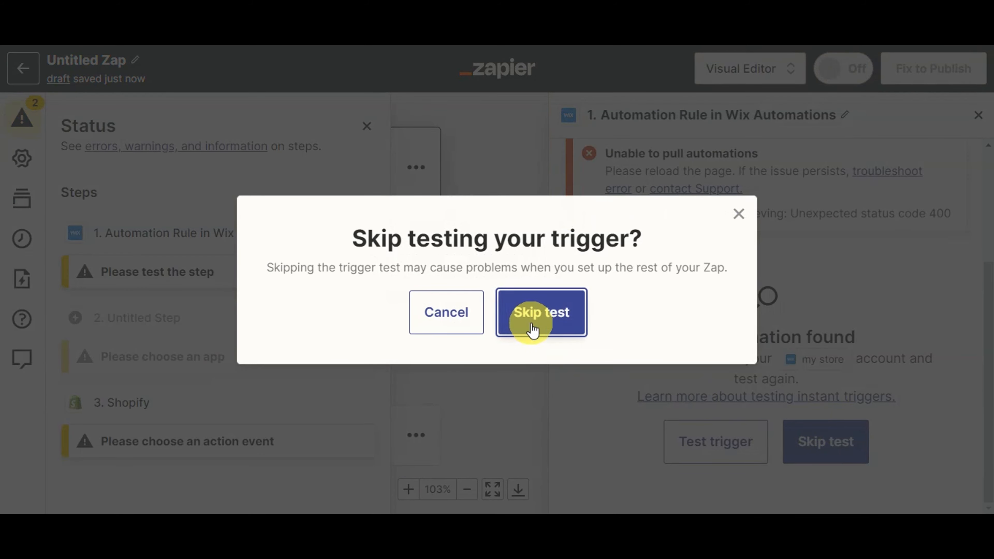
left_click(529, 318)
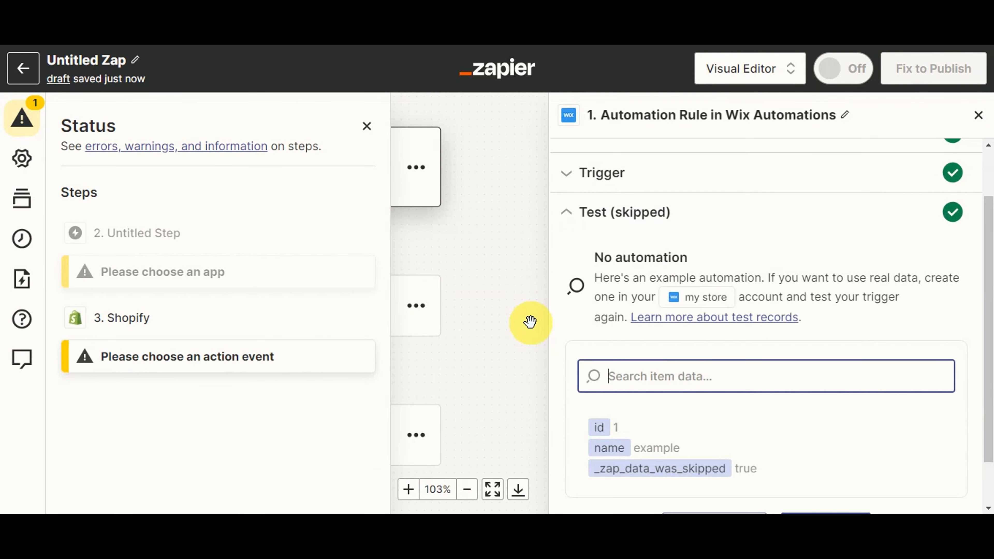
scroll(951, 283, "down", 2)
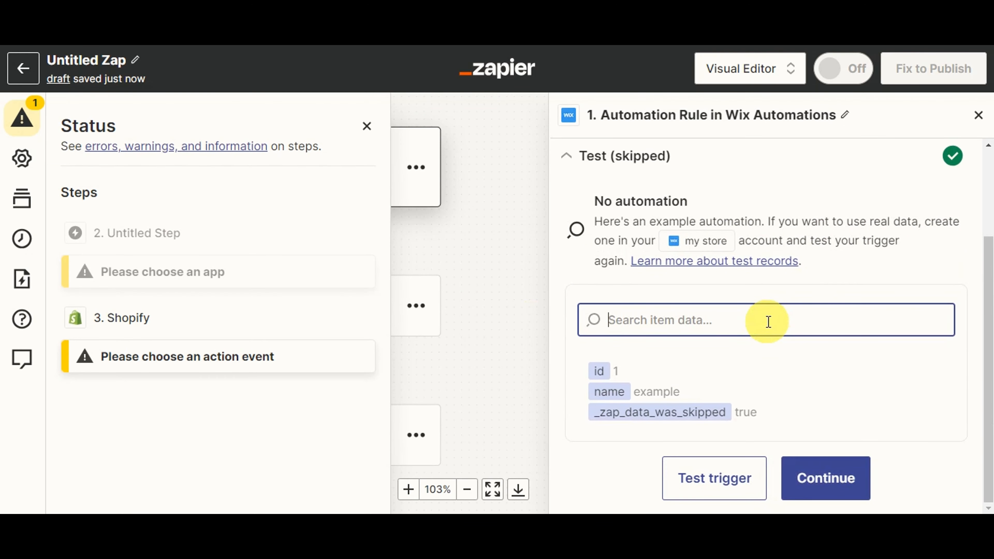
left_click(814, 477)
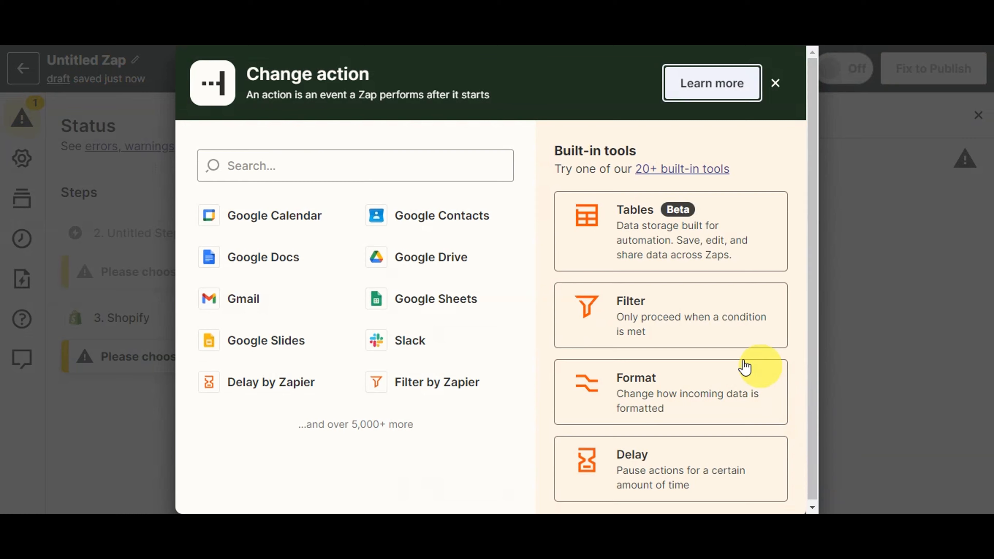
left_click(787, 92)
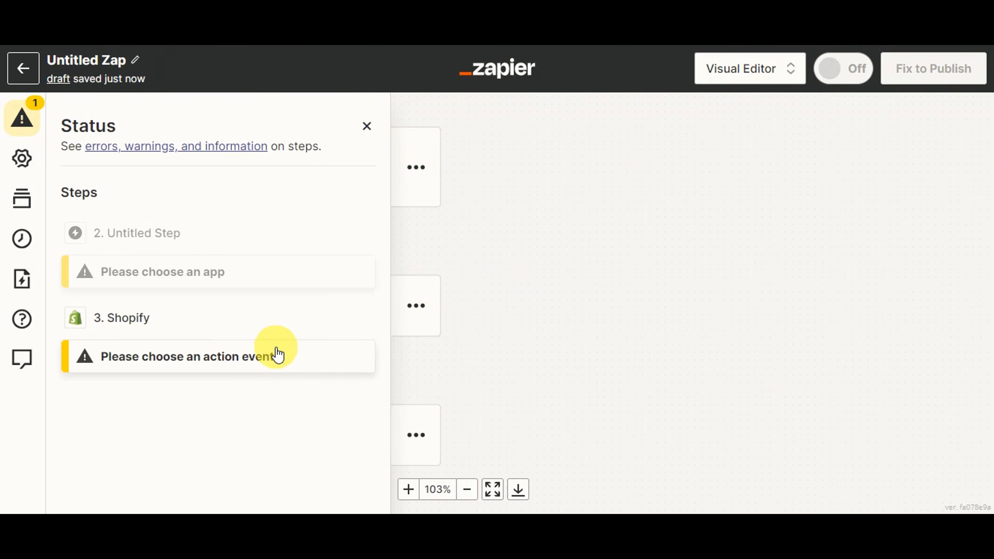
- Open the Shopify step from its pending issue, set its action event to Create Customer, and continue to the account setup
left_click(269, 365)
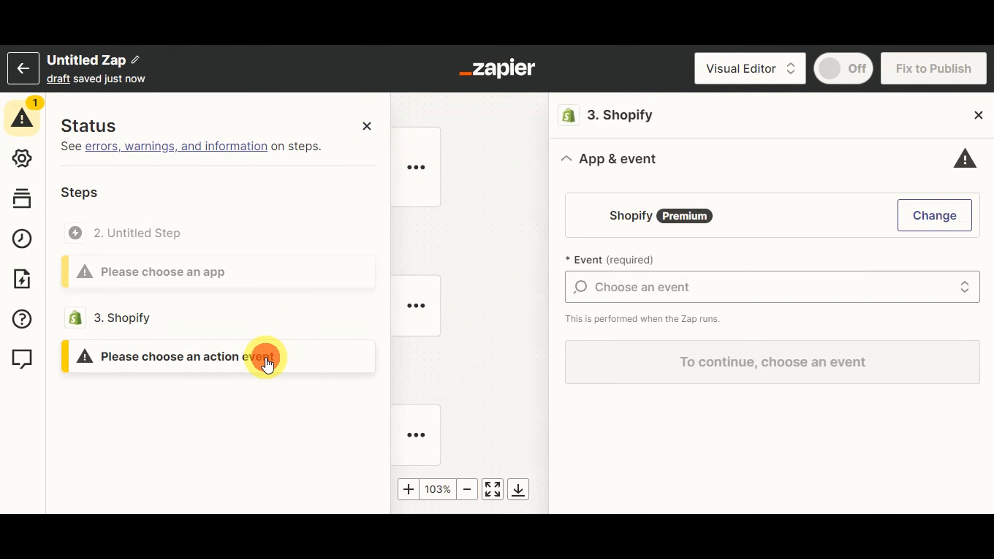
left_click(737, 287)
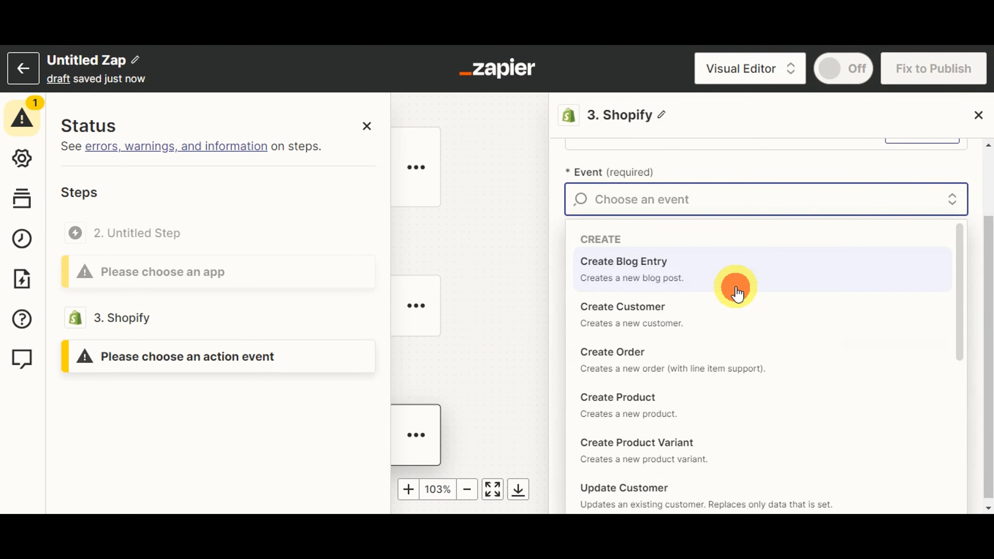
scroll(738, 293, "down", 8)
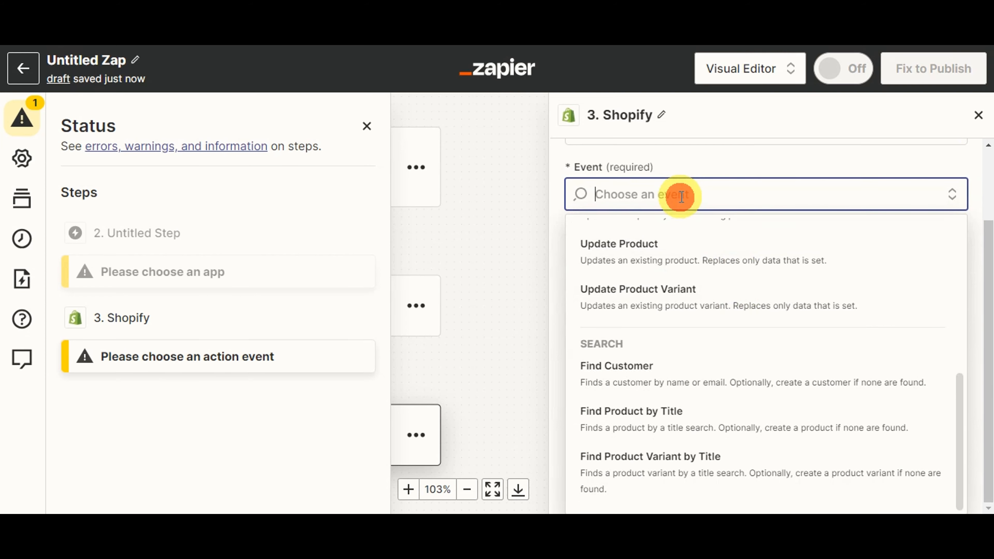
scroll(742, 405, "down", 1)
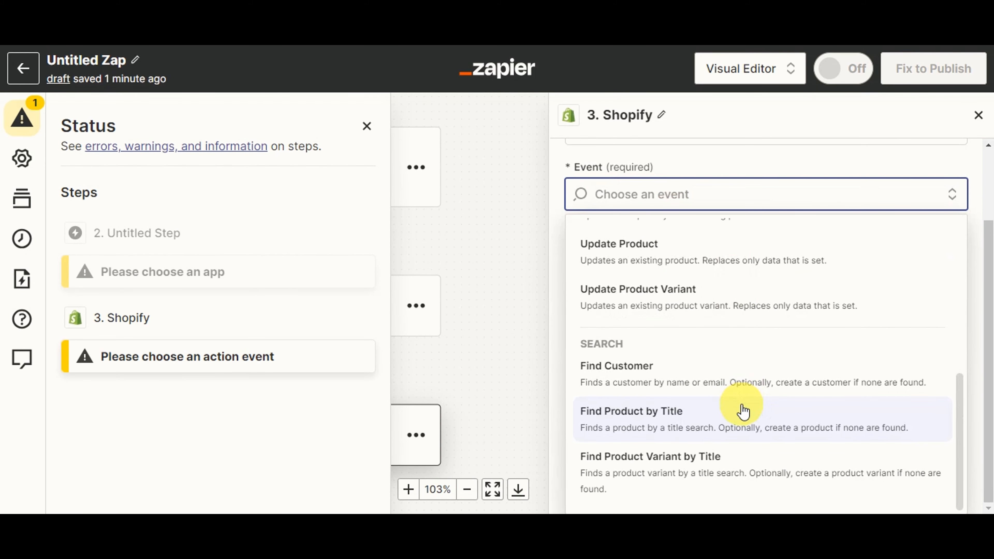
scroll(742, 411, "up", 6)
scroll(743, 410, "down", 6)
scroll(747, 407, "up", 5)
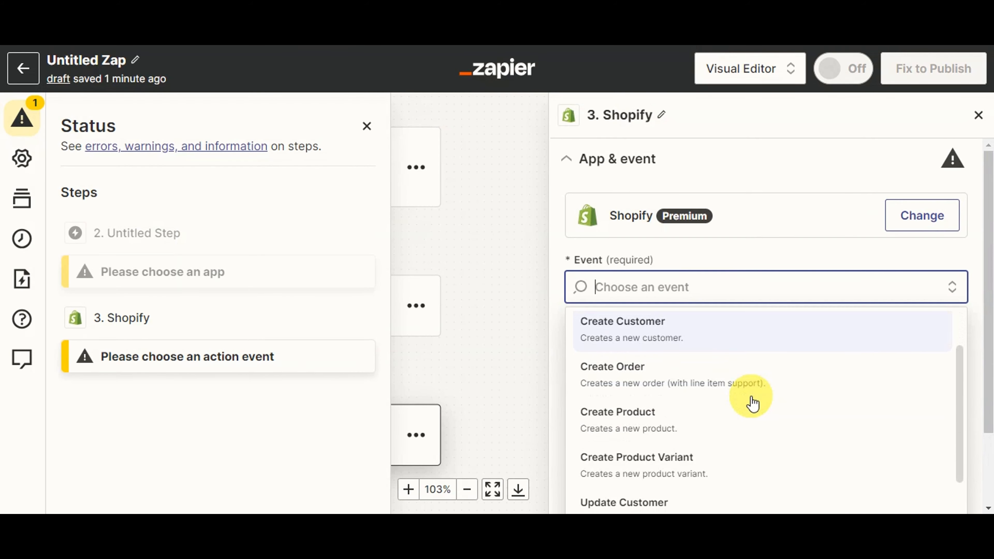
left_click(714, 345)
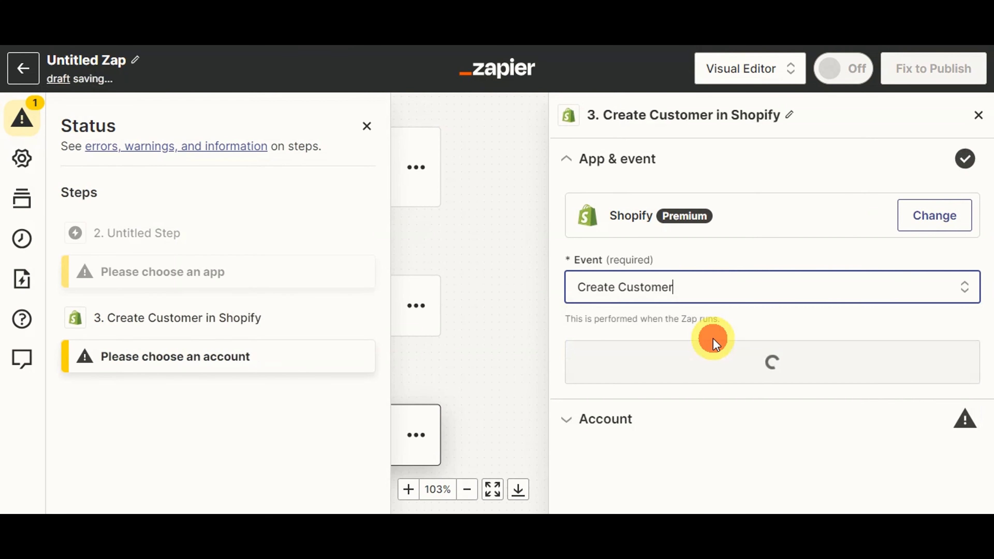
left_click(726, 363)
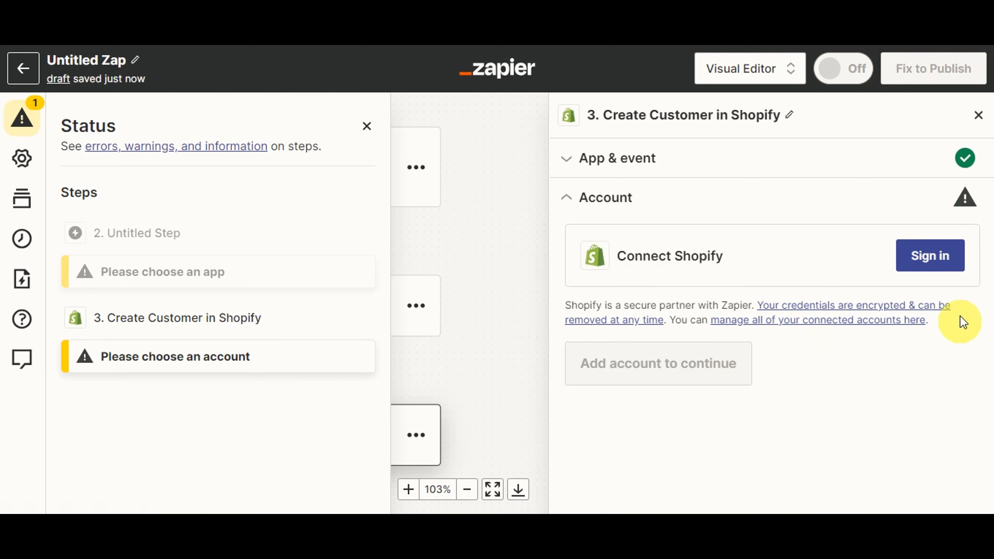
- Start the Shopify account connection, copy the store's subdomain from the Shopify store details into the account field, and continue to Shopify
left_click(943, 269)
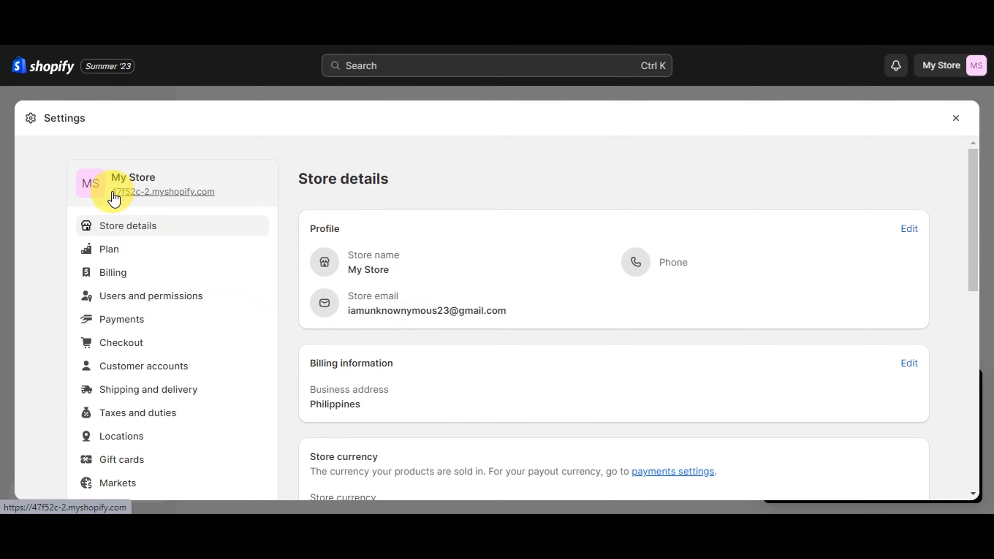
left_click_drag(111, 192, 144, 191)
right_click(138, 198)
left_click(173, 322)
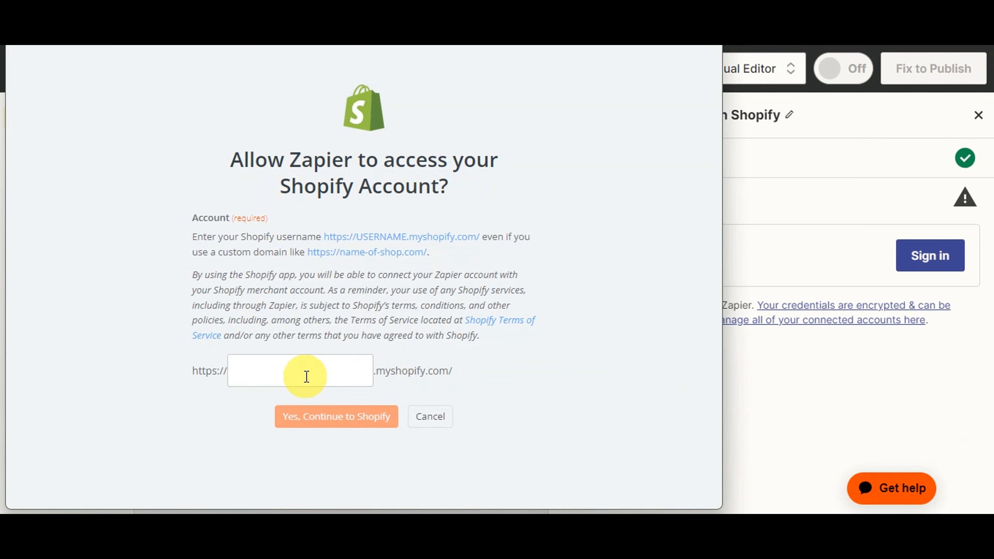
left_click(307, 377)
key("ctrl+v")
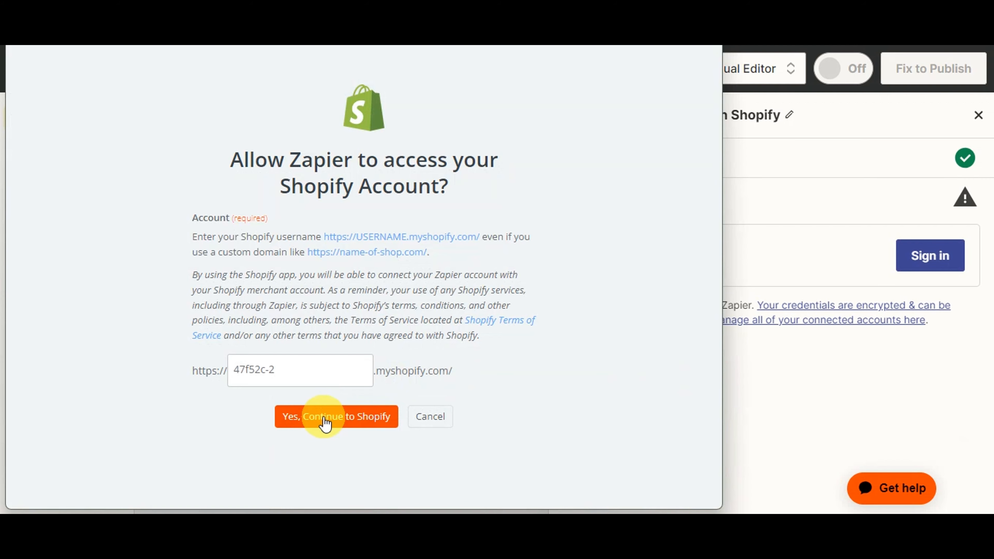
left_click(324, 417)
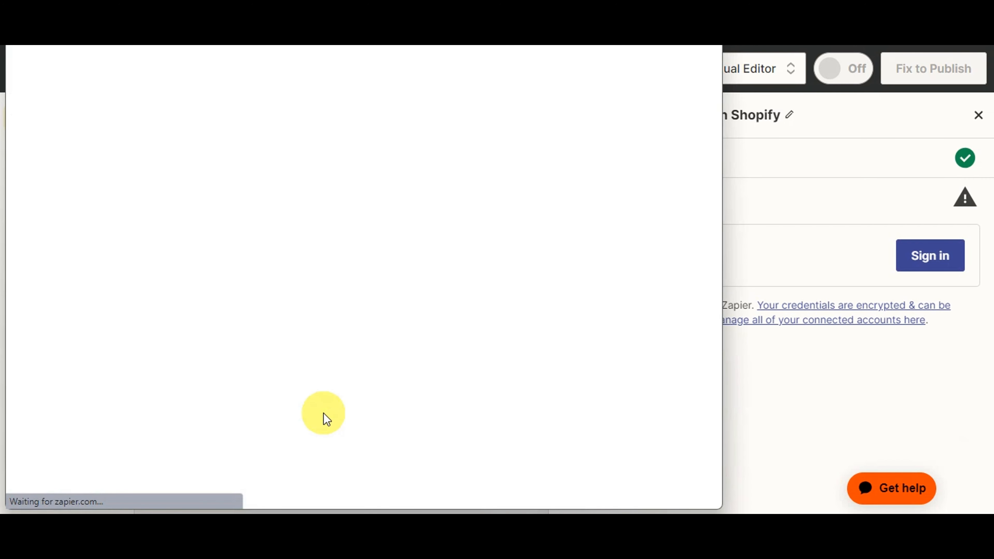
- Review the requested permissions in the Shopify authorization window and install the Zapier app on My Store
left_click(333, 306)
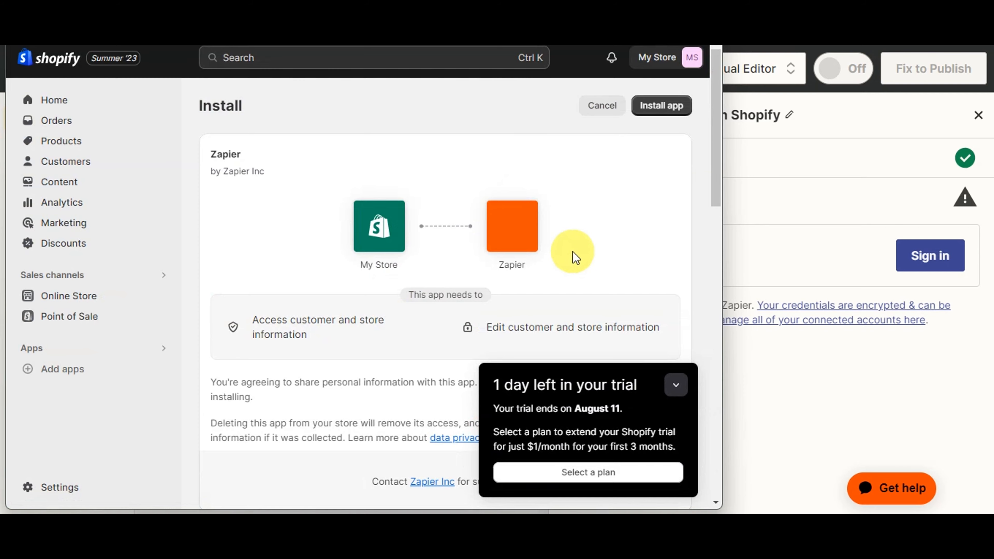
scroll(576, 256, "down", 3)
scroll(572, 255, "up", 3)
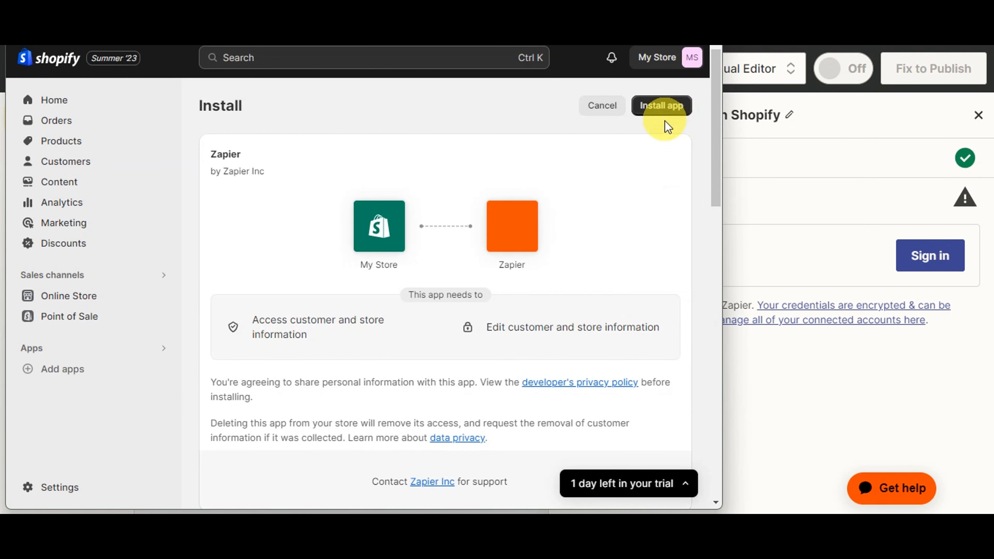
left_click(669, 107)
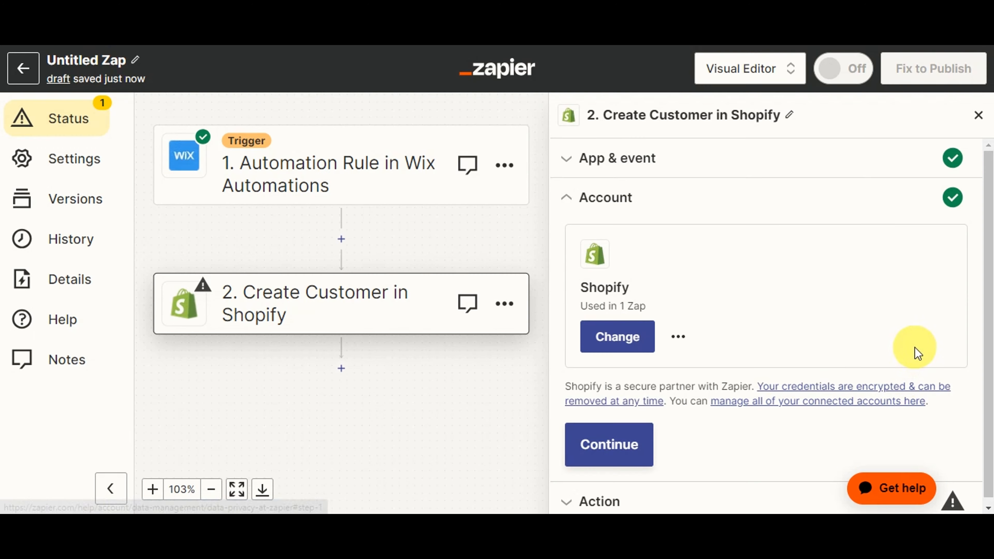
- Continue with the connected Shopify account, look through the Create Customer action's fields, and refresh them
left_click(628, 444)
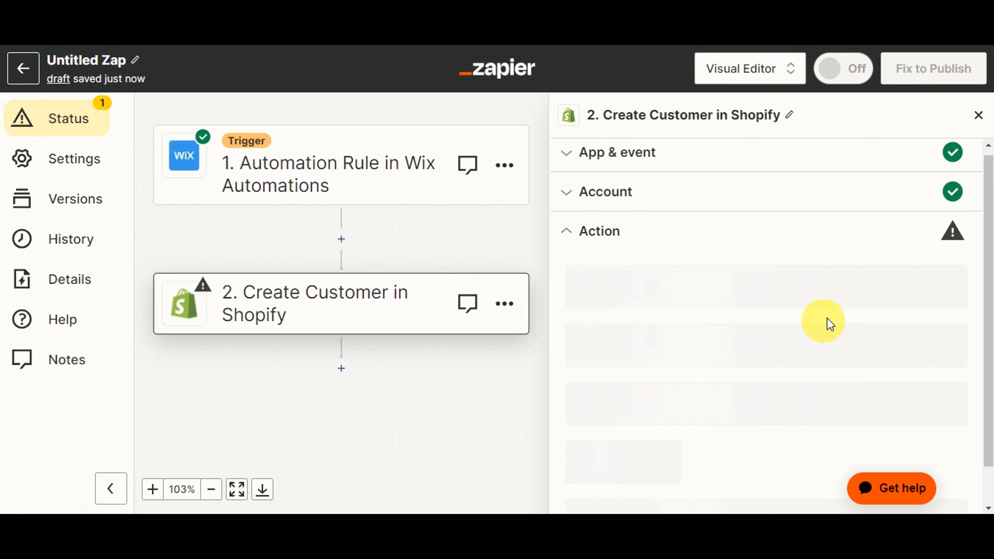
scroll(919, 276, "down", 3)
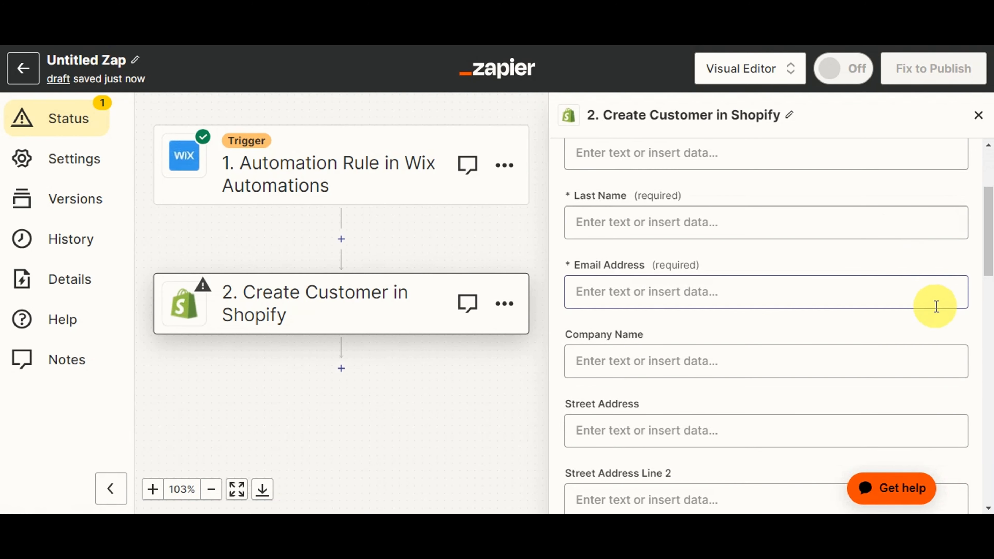
scroll(782, 304, "down", 6)
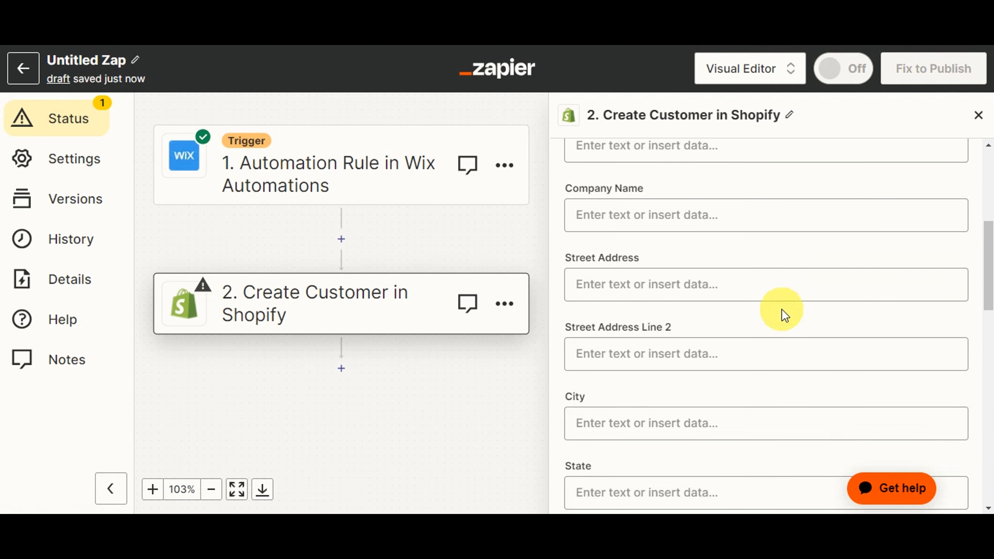
scroll(785, 315, "down", 10)
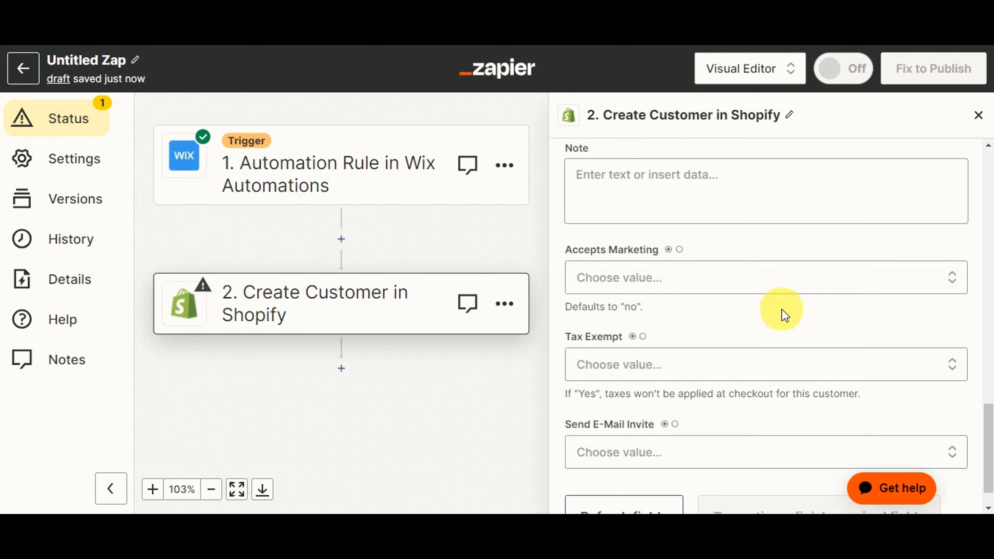
scroll(782, 310, "down", 2)
left_click(654, 482)
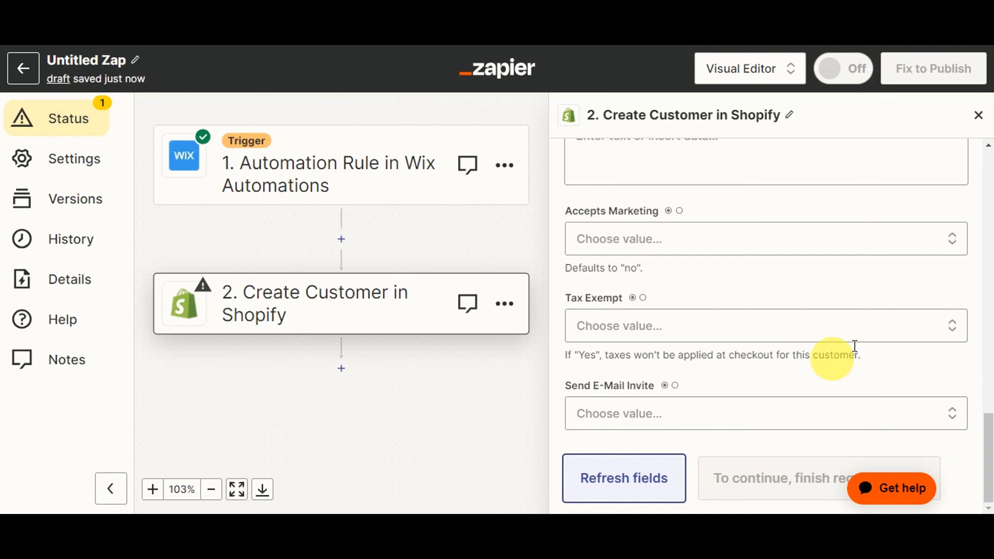
- Fill in the customer's required first name, last name and email address, and continue to the action test
scroll(888, 326, "up", 15)
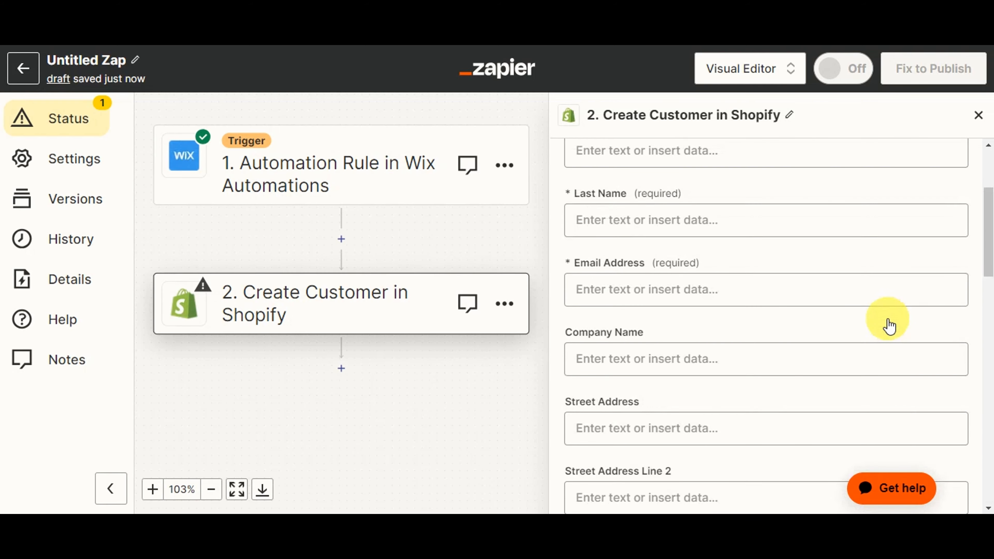
scroll(888, 325, "up", 3)
scroll(829, 389, "down", 8)
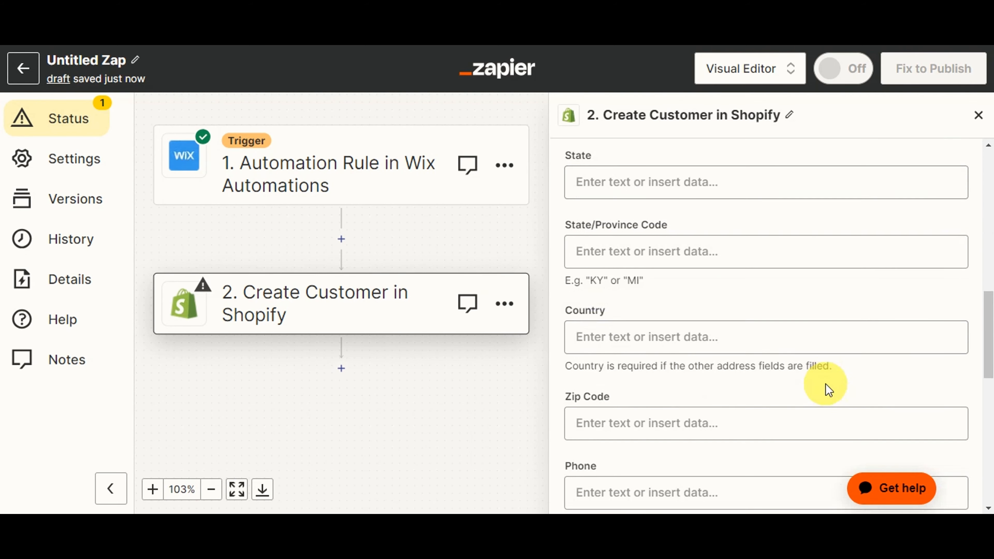
scroll(826, 386, "down", 5)
left_click(771, 437)
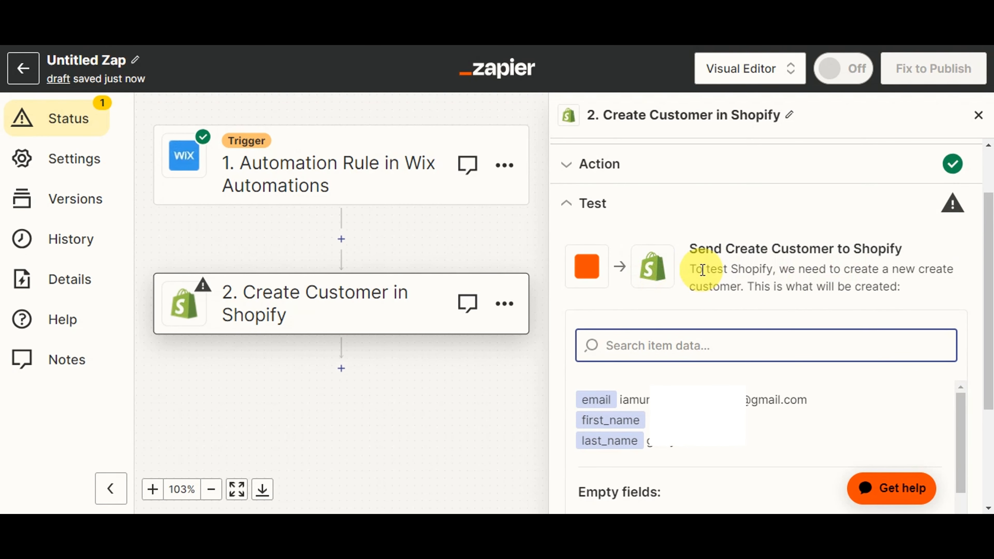
- Review the customer data prepared for Shopify, including the empty optional fields, and run the Create Customer action test
left_click_drag(703, 270, 918, 269)
left_click(925, 293)
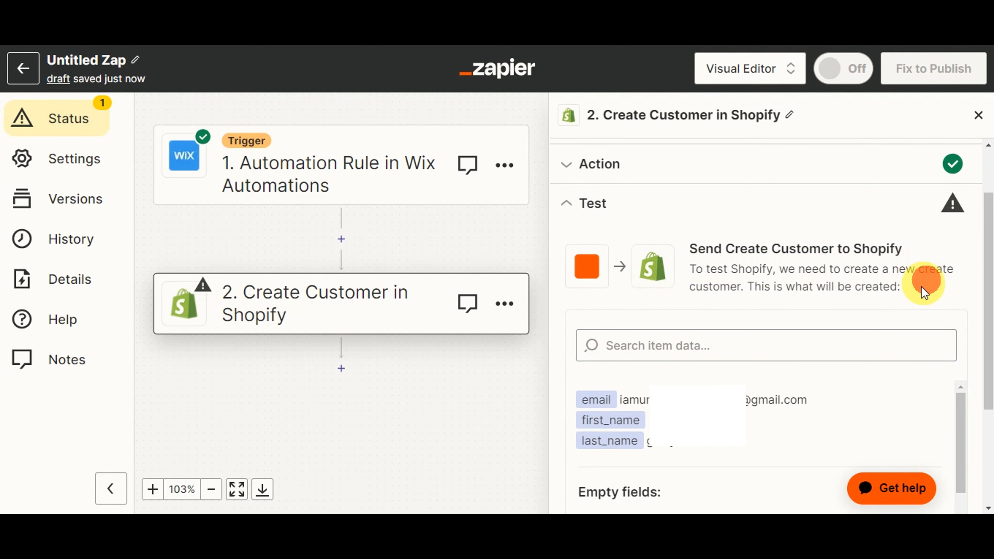
scroll(923, 292, "down", 2)
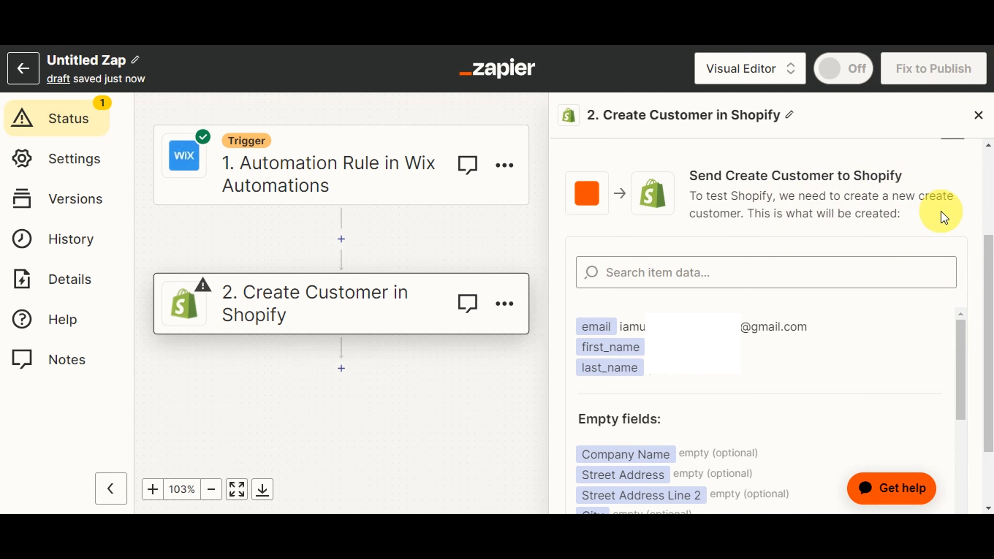
scroll(903, 346, "down", 3)
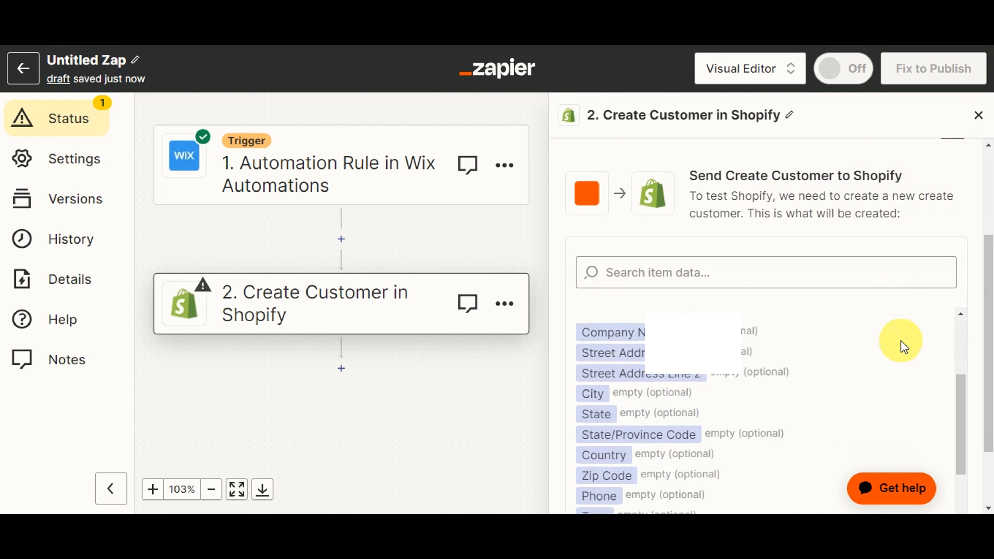
scroll(900, 343, "down", 2)
scroll(838, 442, "down", 2)
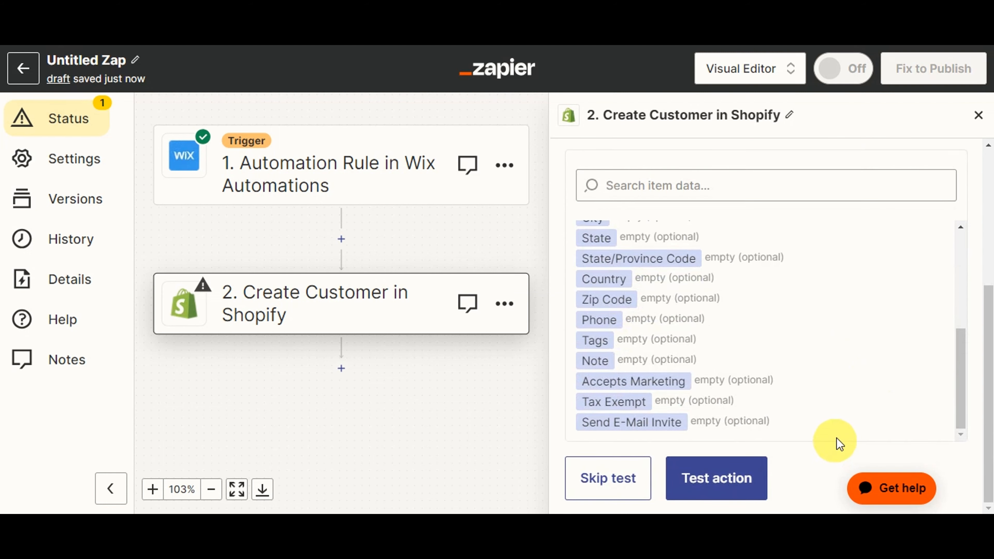
left_click(754, 476)
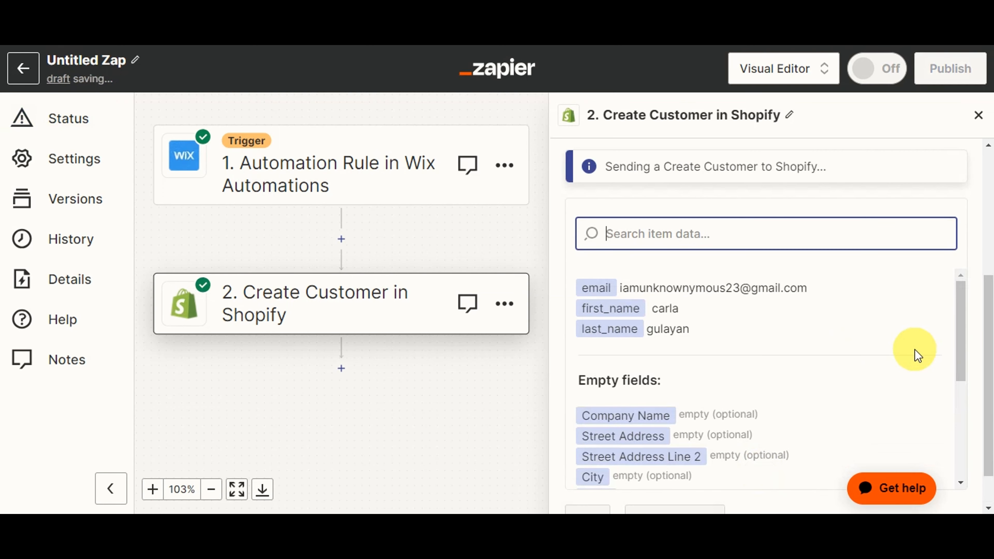
- Look through the data returned by the Shopify action test and publish the Zap
scroll(915, 353, "down", 13)
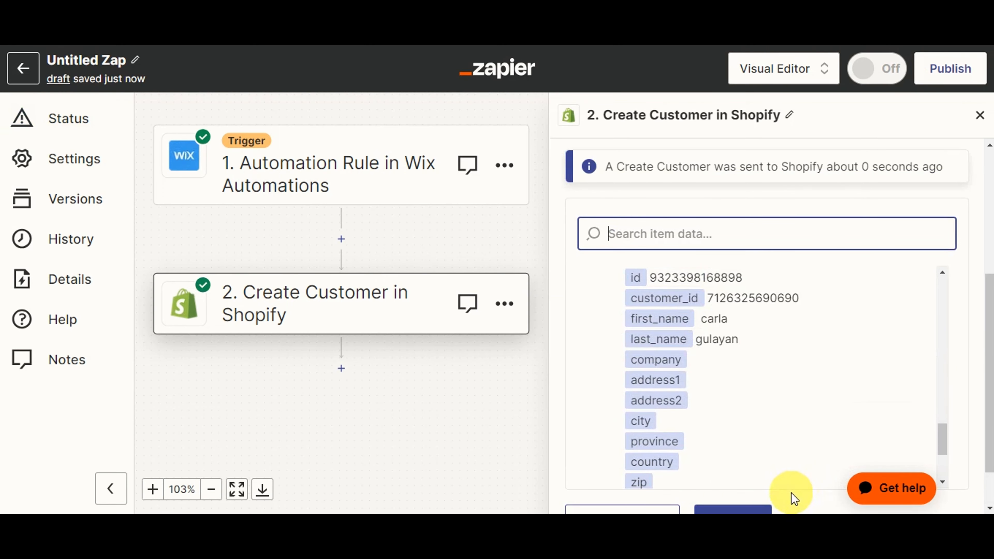
scroll(795, 495, "down", 2)
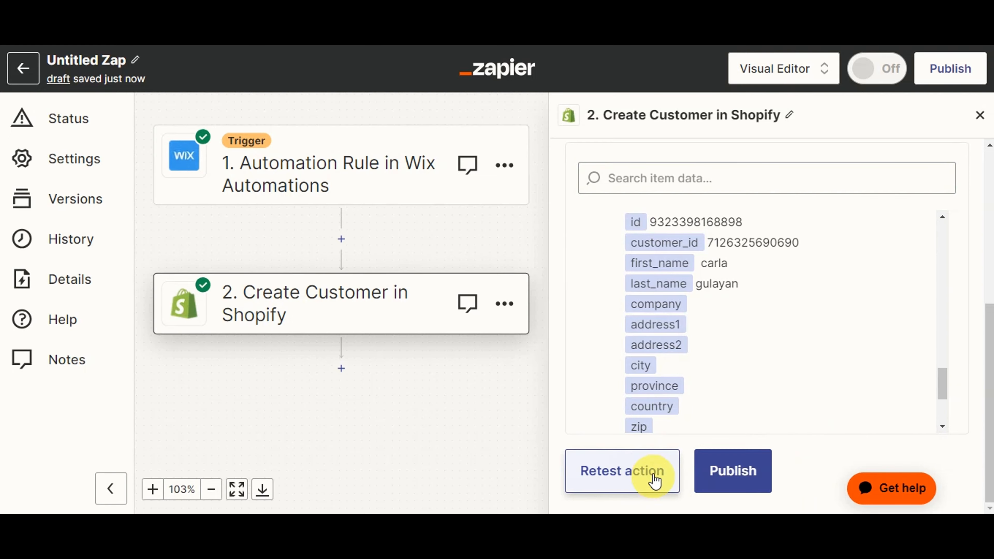
left_click(719, 469)
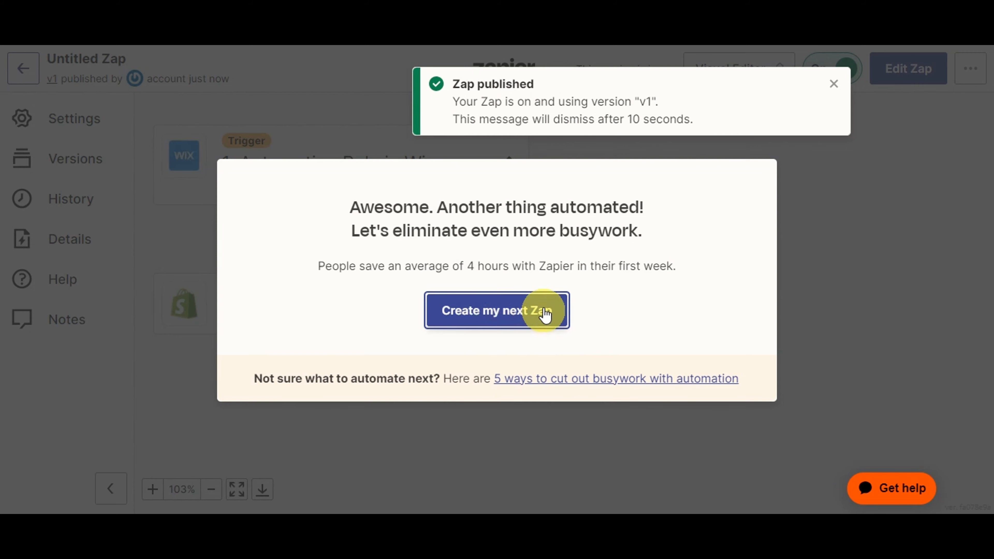
- Switch to the Shopify admin, close the store settings, and open the Customers page
left_click(718, 116)
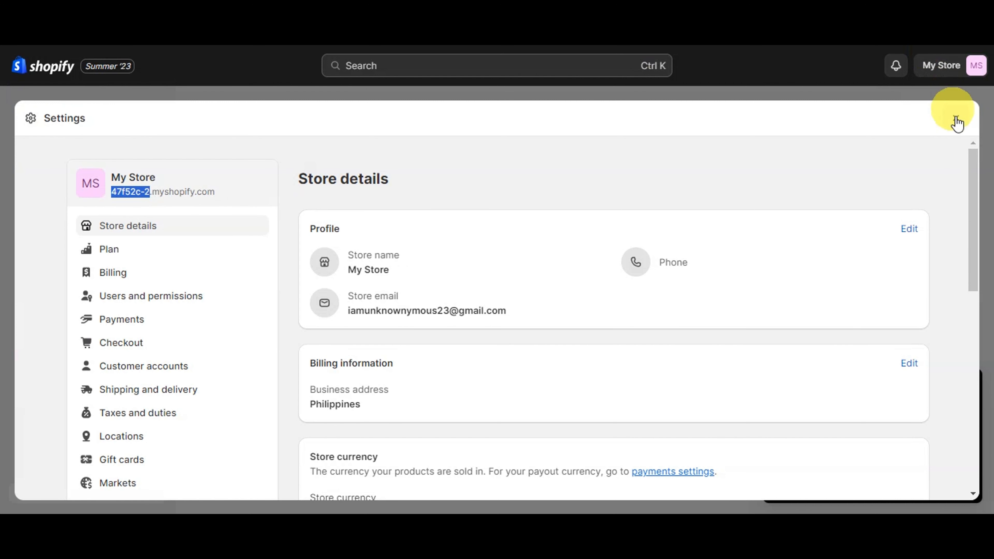
left_click(956, 118)
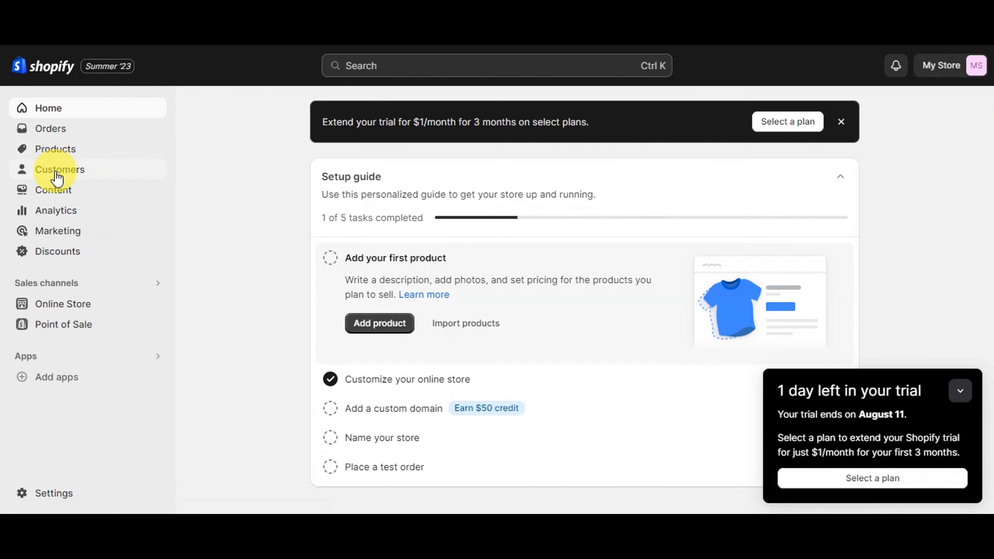
left_click(57, 177)
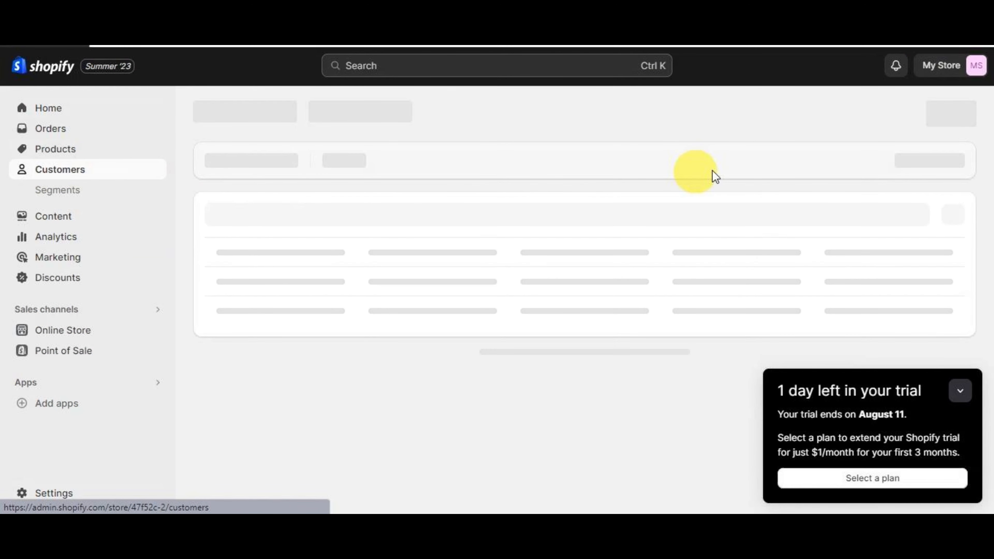